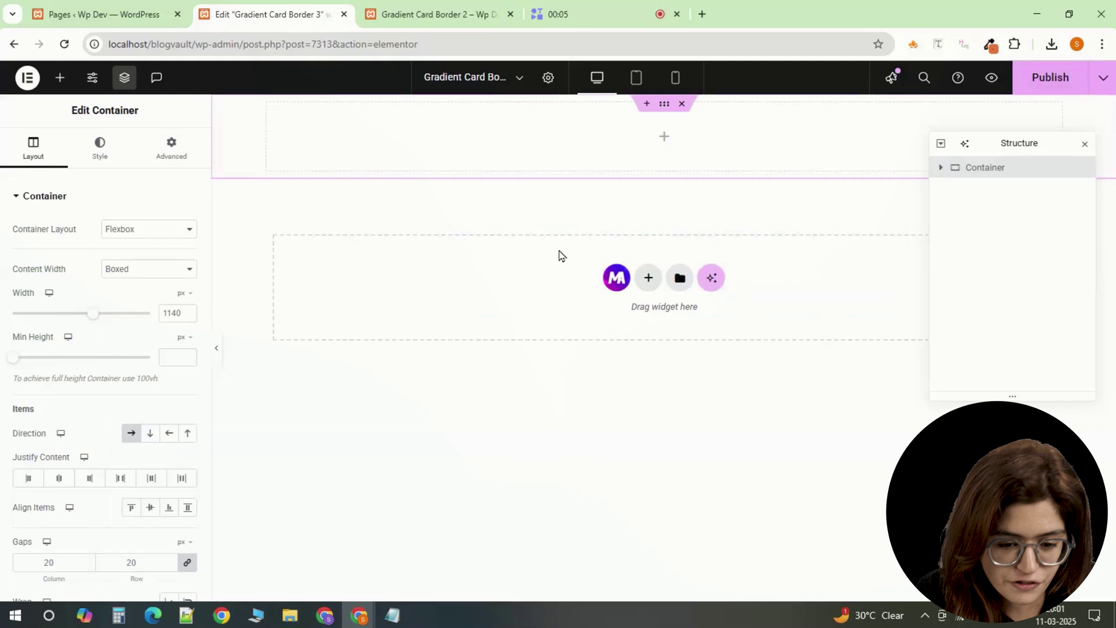
Step: Make the outer container full width with unlinked padding of 100/100/50/100
click(174, 268)
click(162, 302)
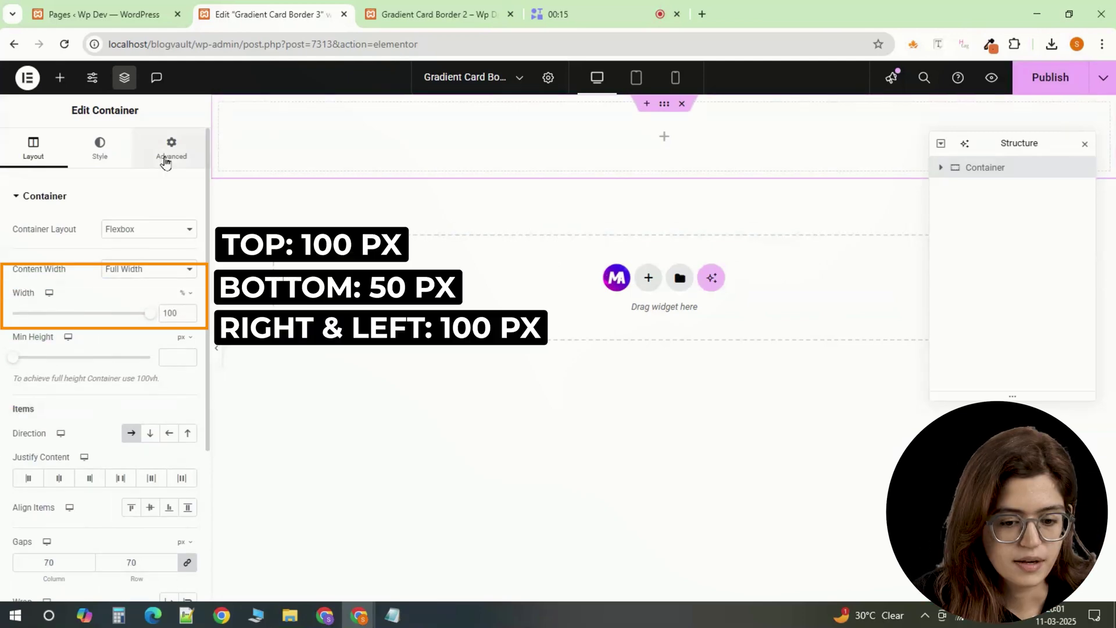
click(168, 152)
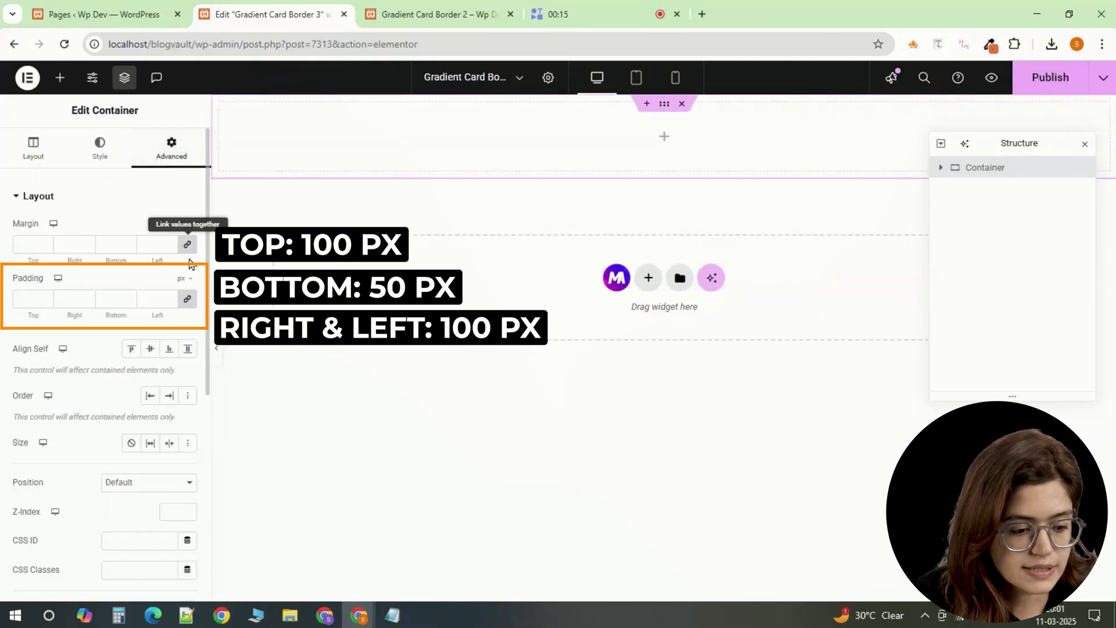
click(187, 299)
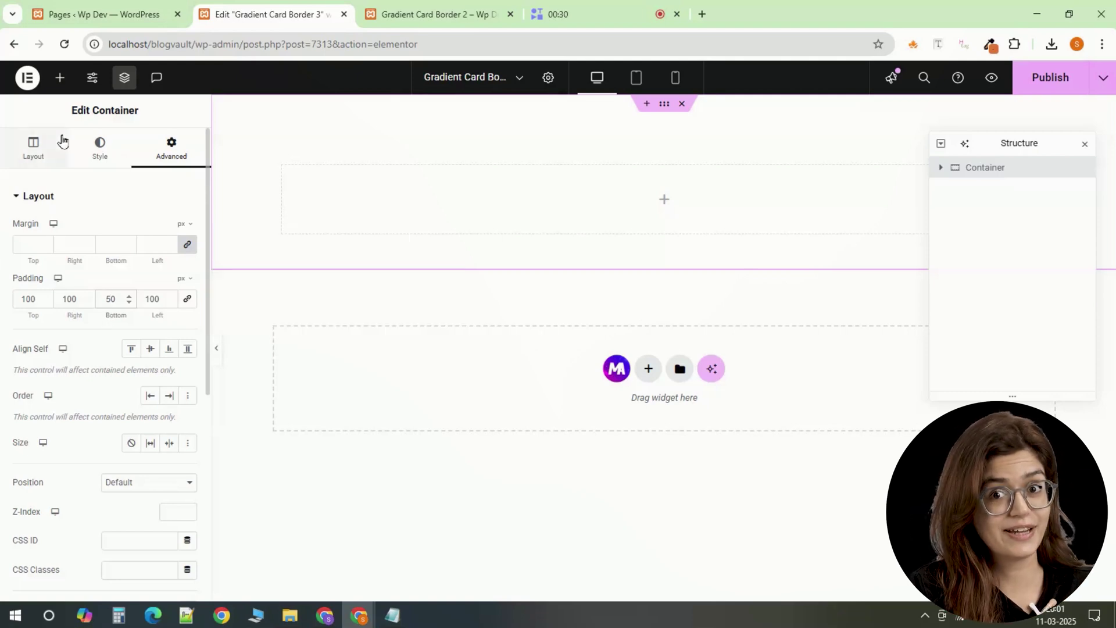
Step: Nest a full-width inner container and give it the CSS classes 'card card-1'
click(60, 77)
click(69, 330)
click(140, 268)
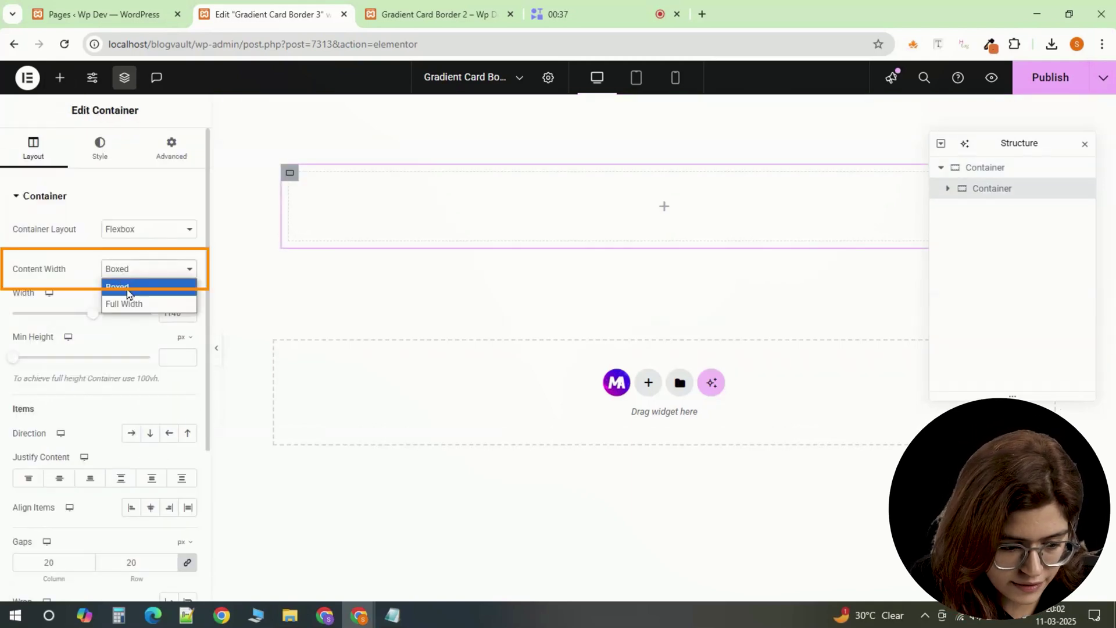
click(129, 301)
click(166, 152)
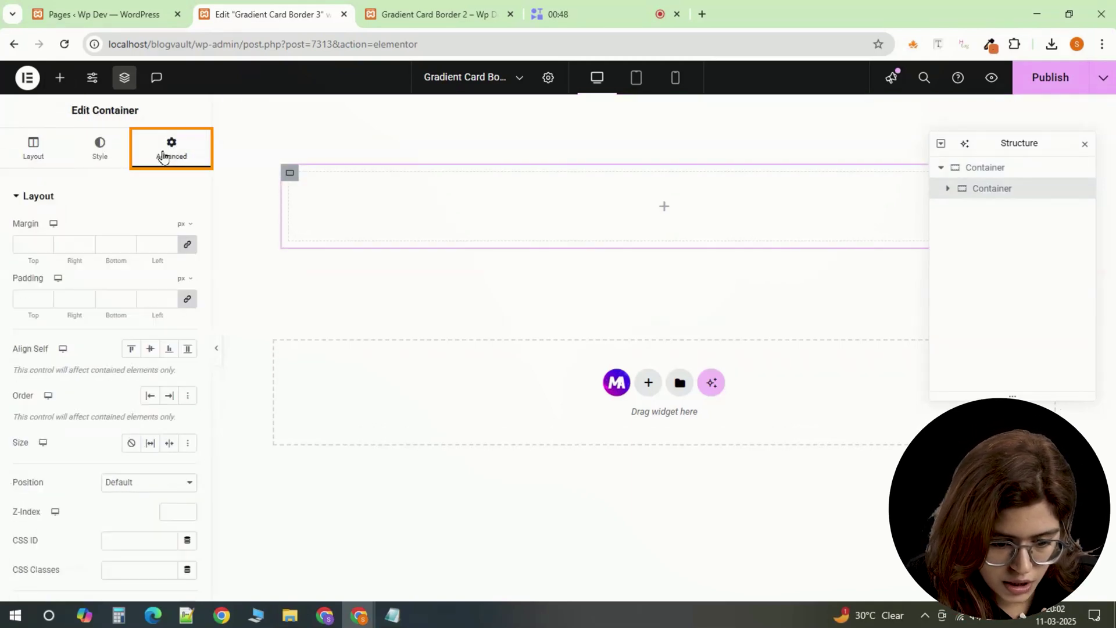
scroll(122, 424, down, 3)
scroll(121, 413, down, 1)
click(124, 369)
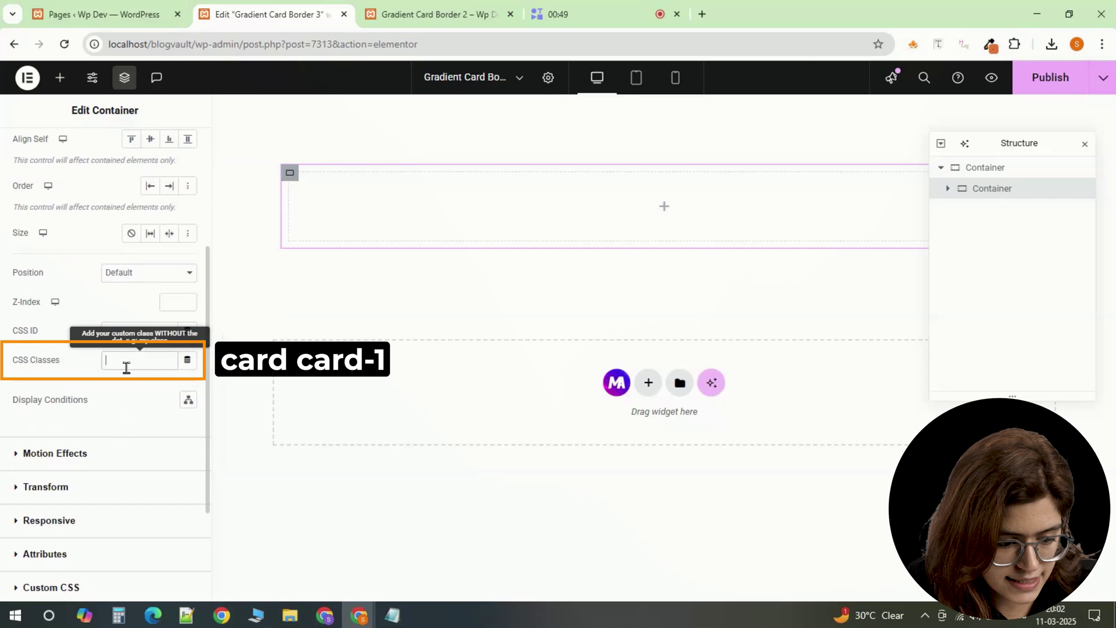
text(card card-1)
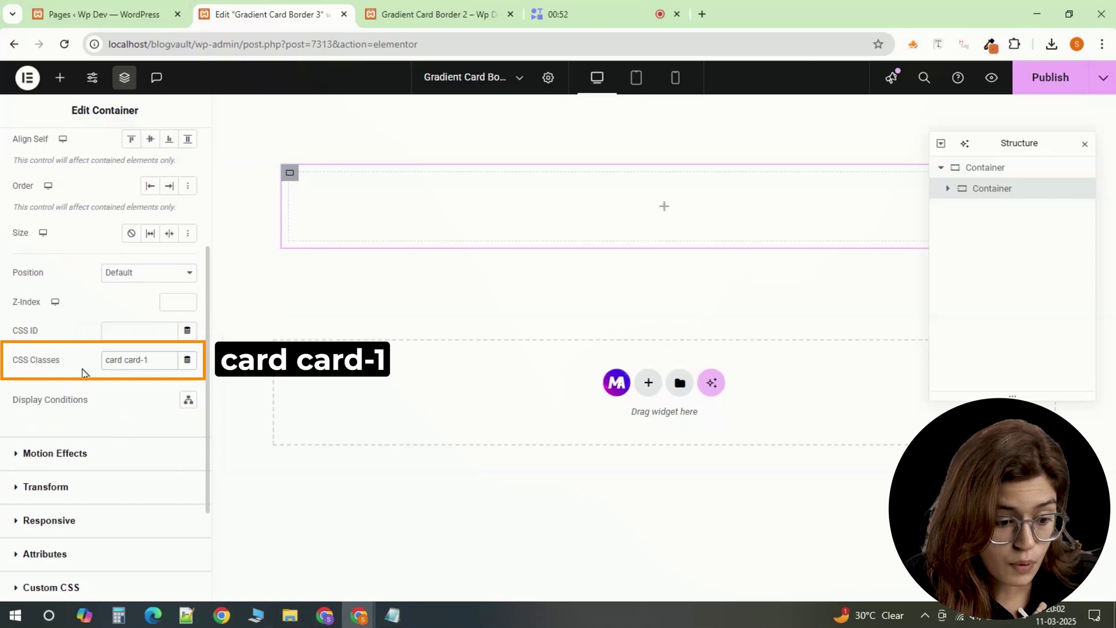
click(60, 78)
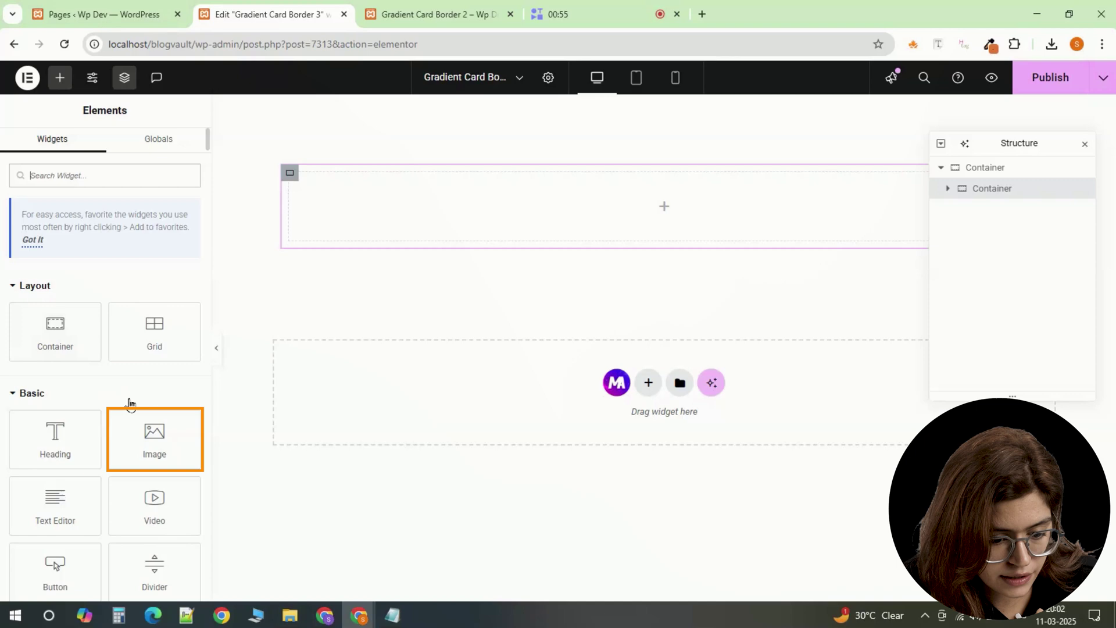
Step: Place the Squirtle image in the inner container at 70% width with z-index 2
drag(129, 402, 314, 206)
click(101, 145)
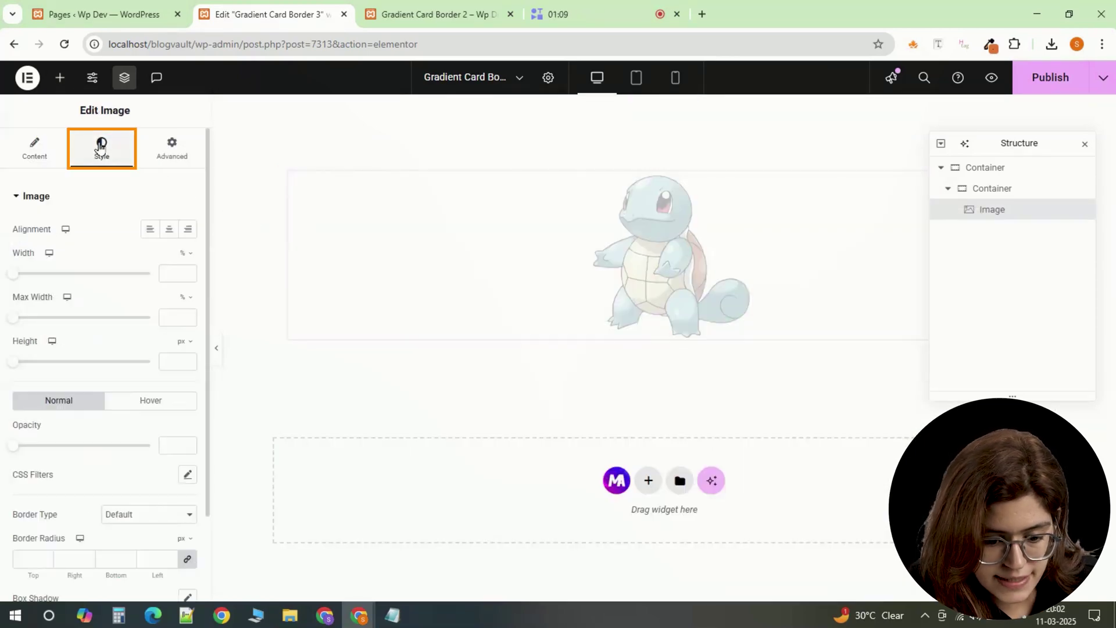
click(174, 273)
text(70)
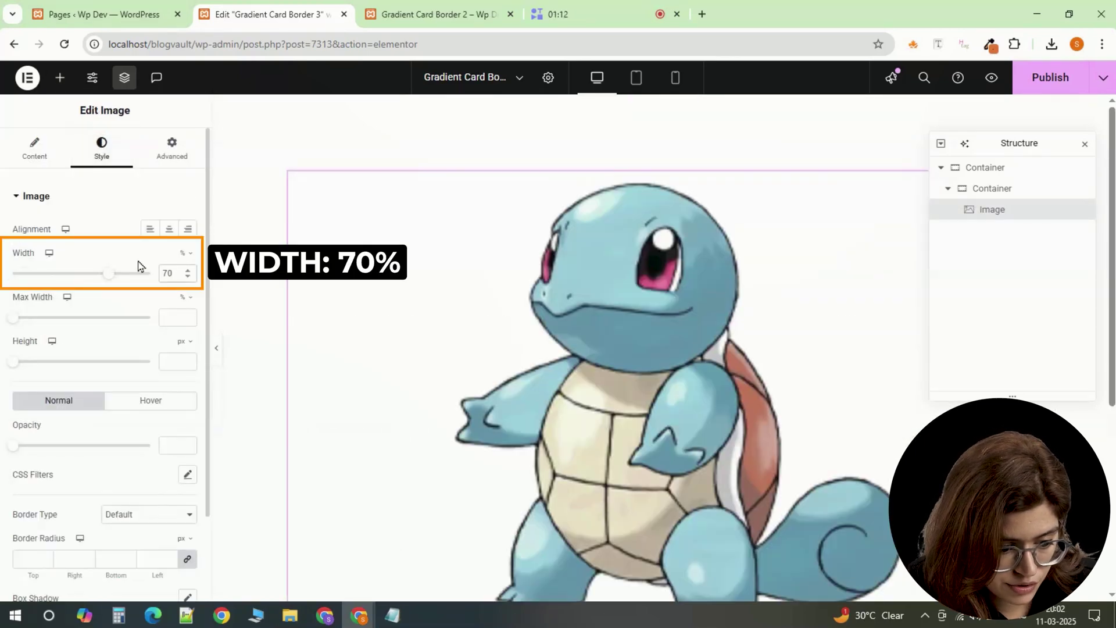
click(162, 151)
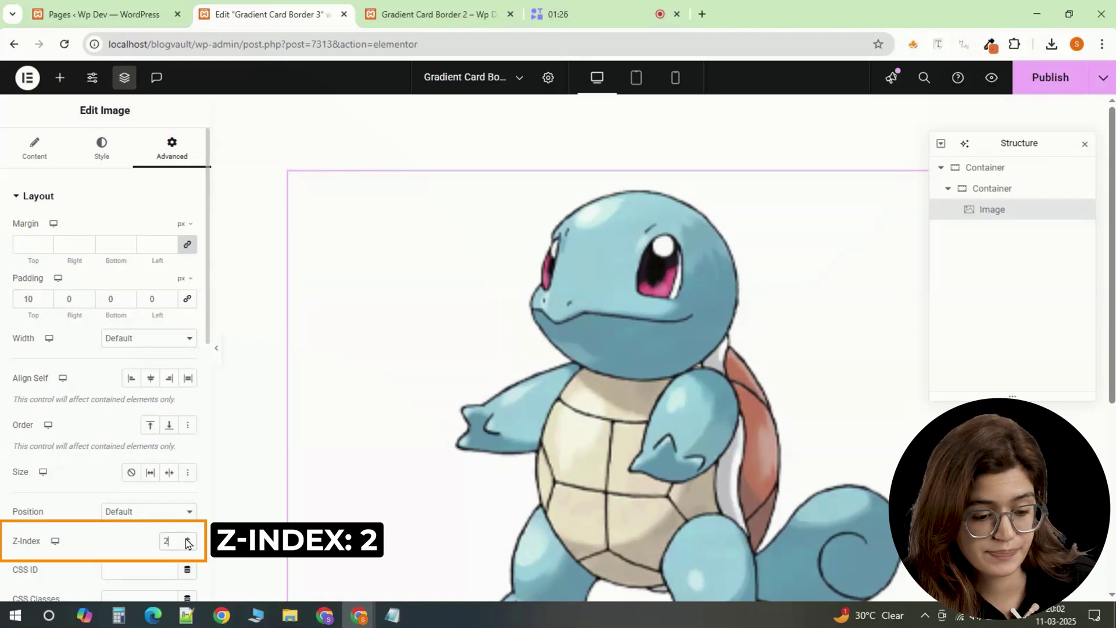
Step: Add a centred 'Squirtle' heading below the image with black #000000 text
click(60, 77)
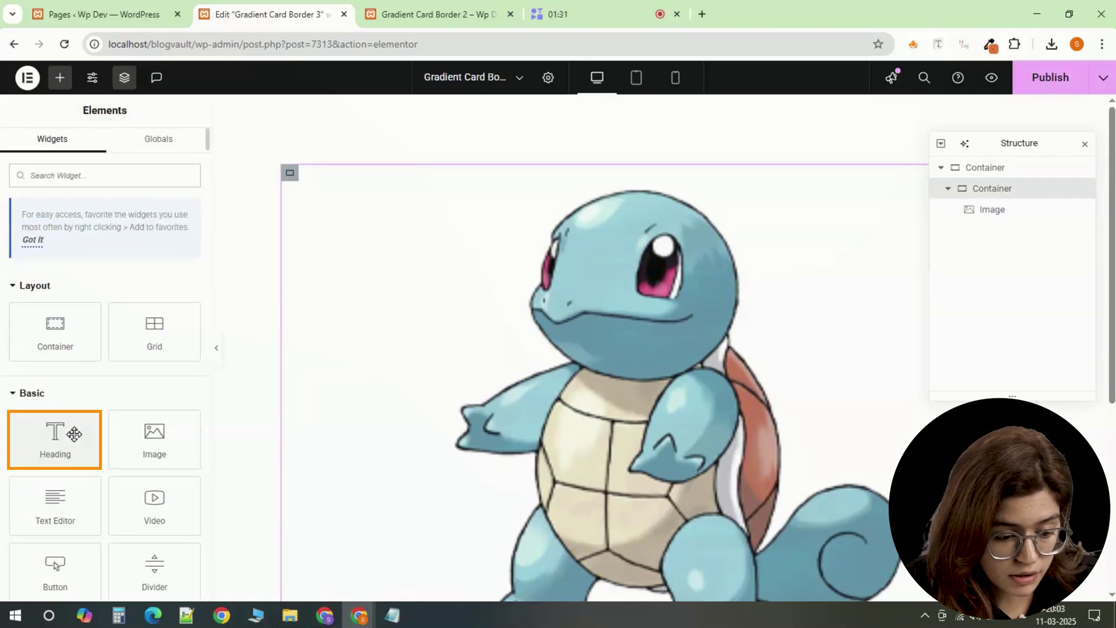
click(72, 436)
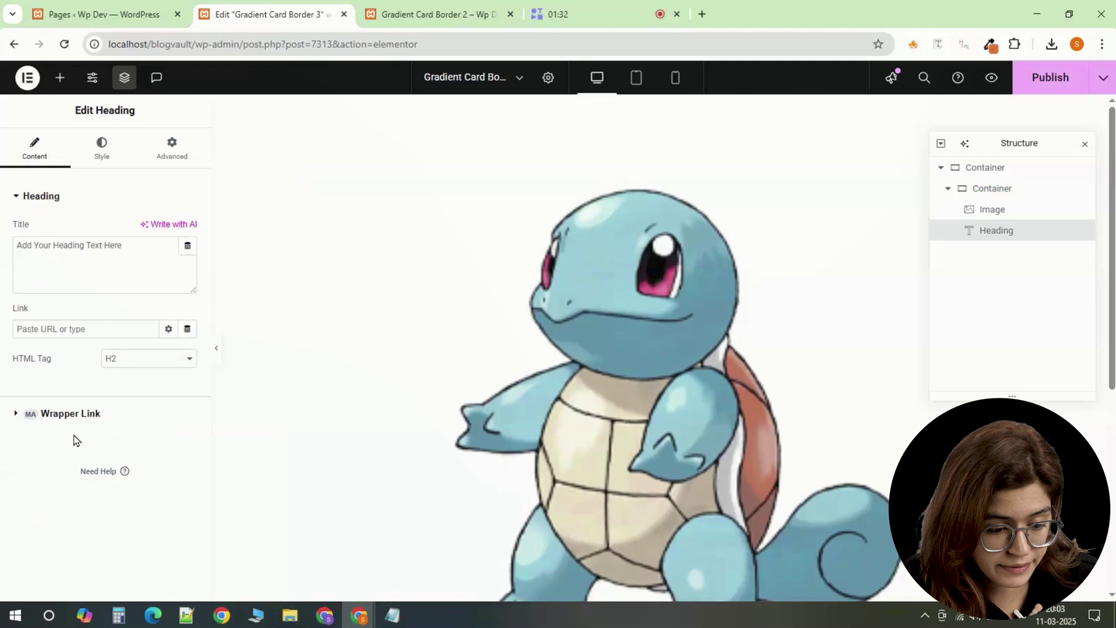
click(149, 231)
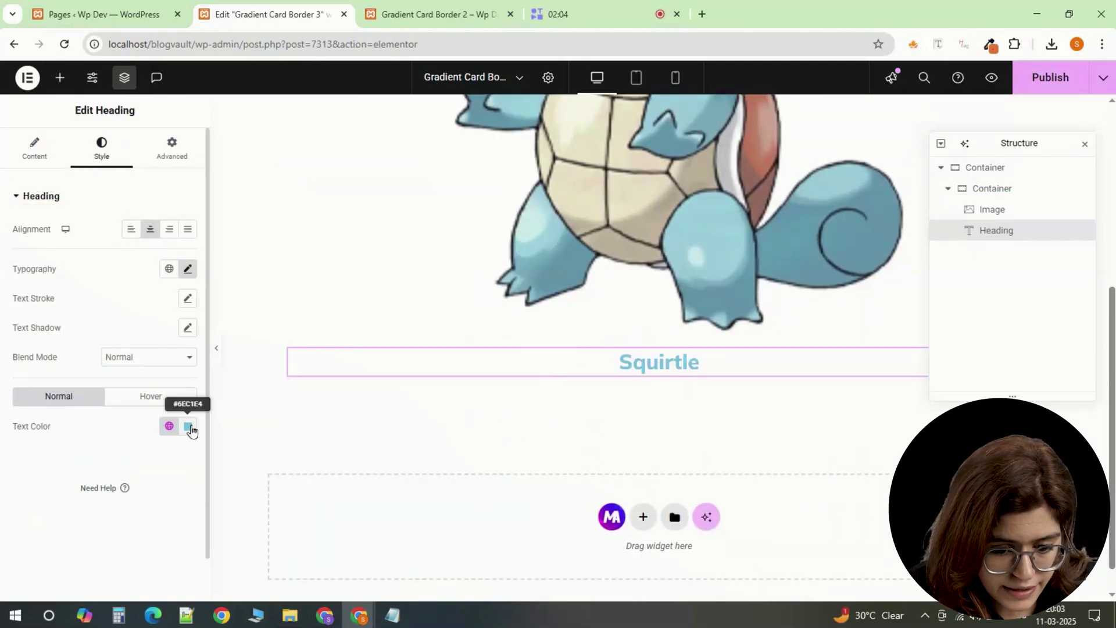
click(187, 426)
drag(137, 323, 105, 351)
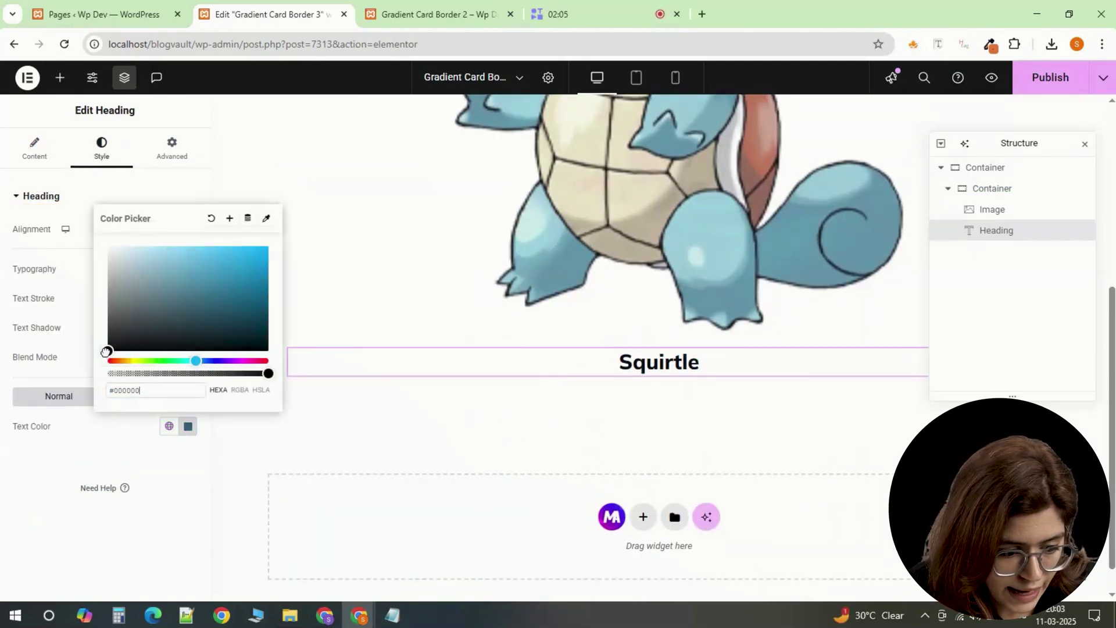
click(187, 425)
click(172, 148)
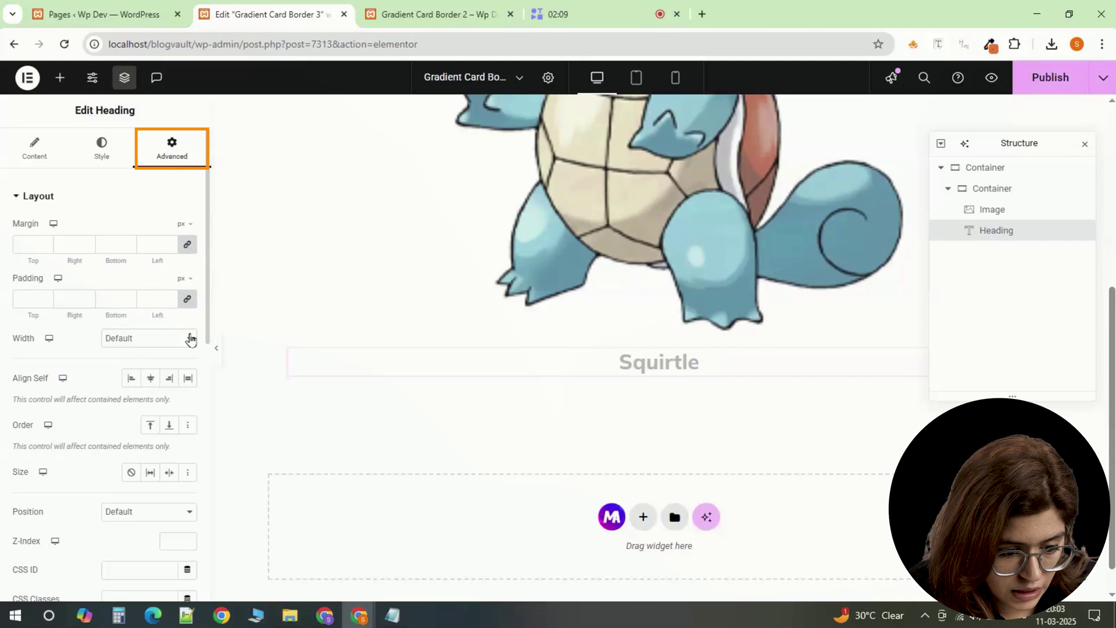
scroll(181, 421, down, 1)
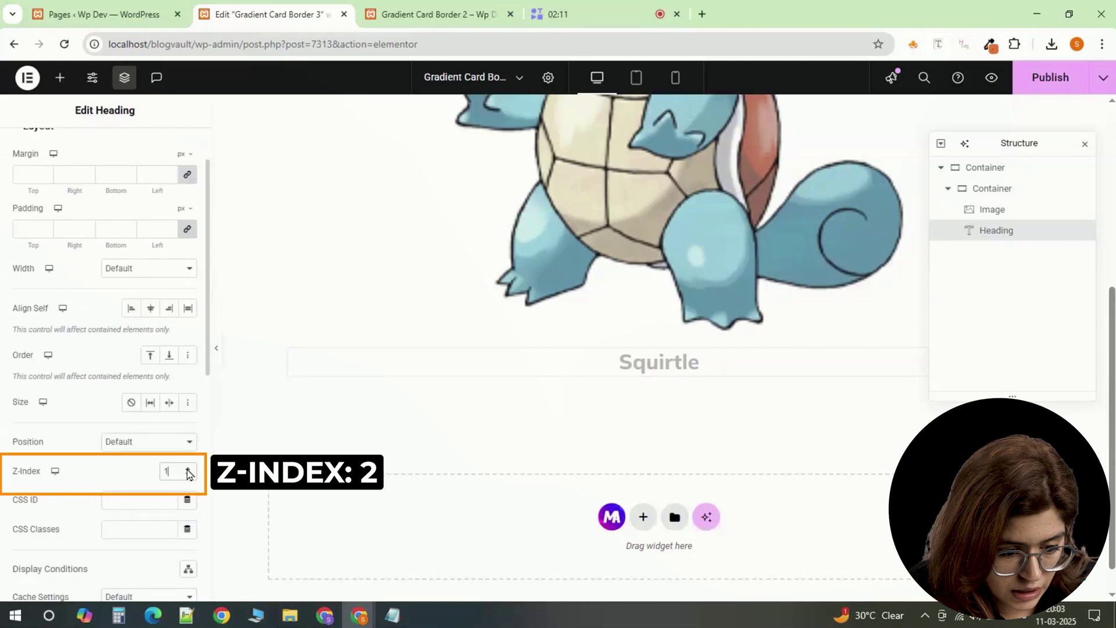
click(58, 77)
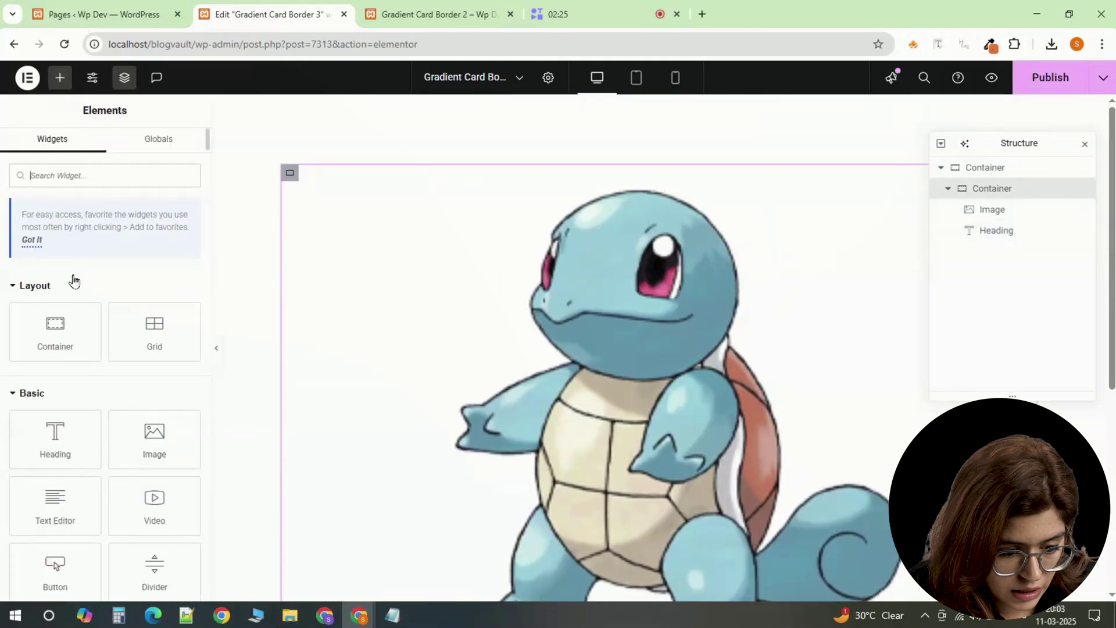
Step: Add a centred blue divider of width 30 under the heading with a -20 top margin
scroll(74, 281, down, 1)
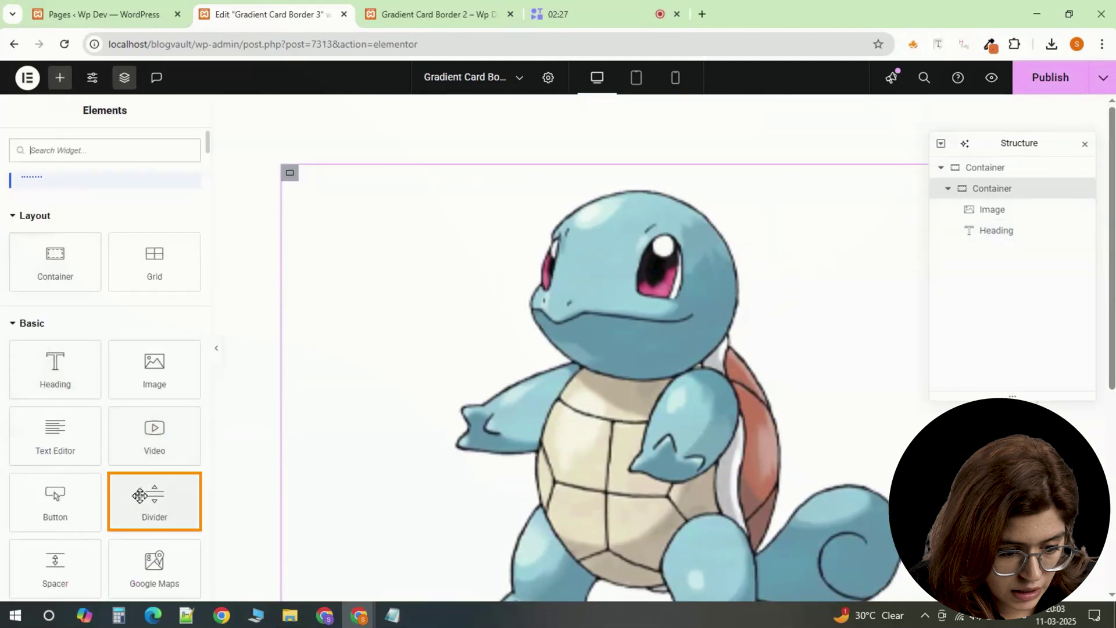
click(146, 499)
text(30)
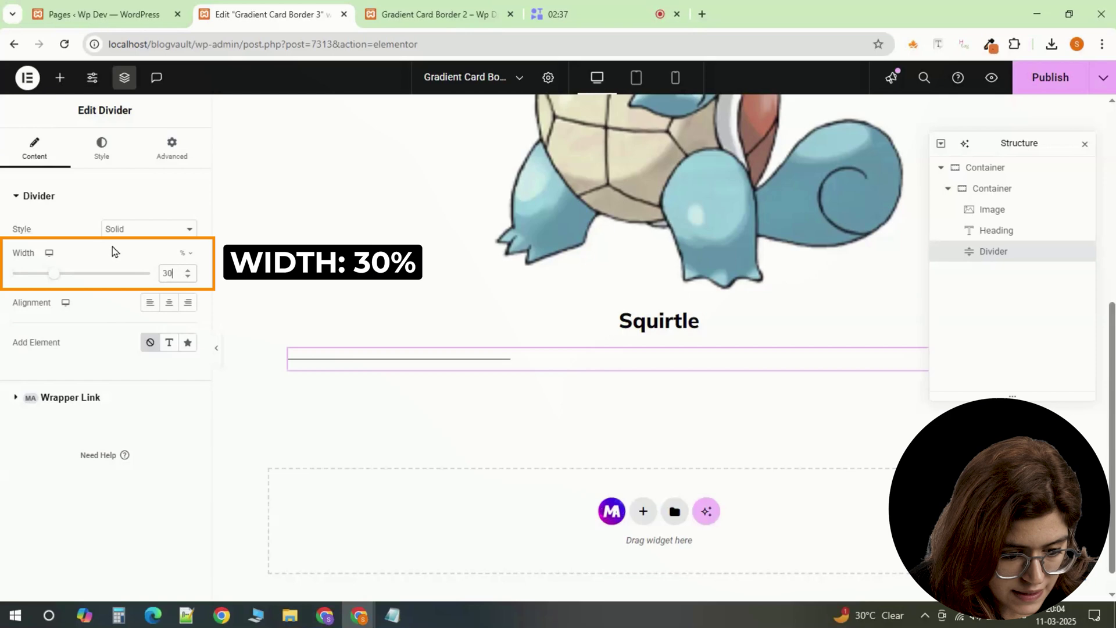
click(168, 302)
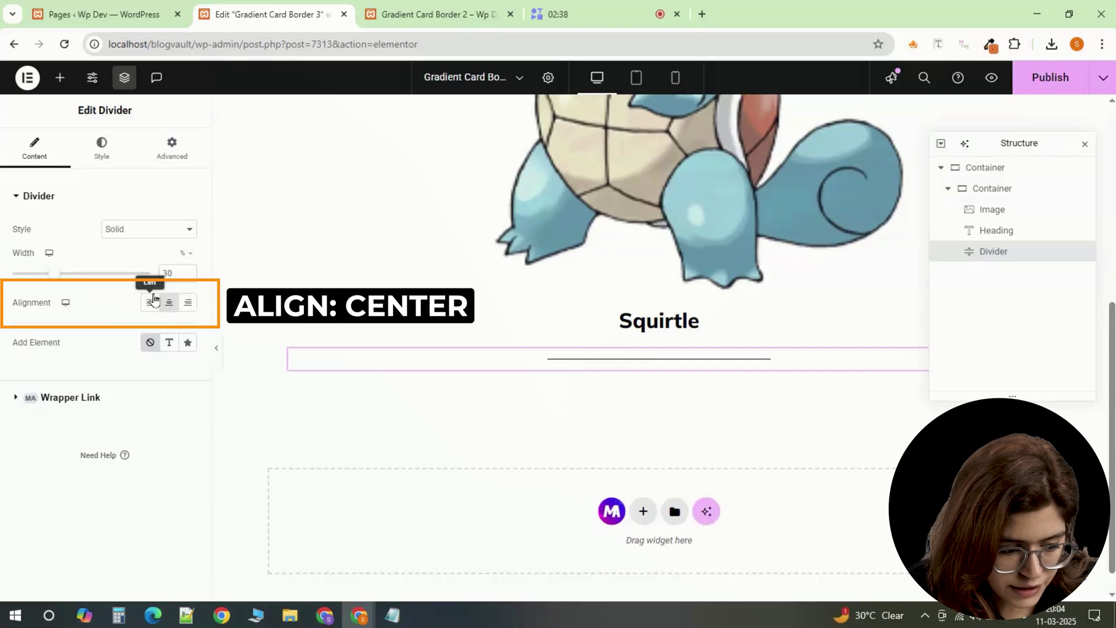
click(101, 148)
click(188, 228)
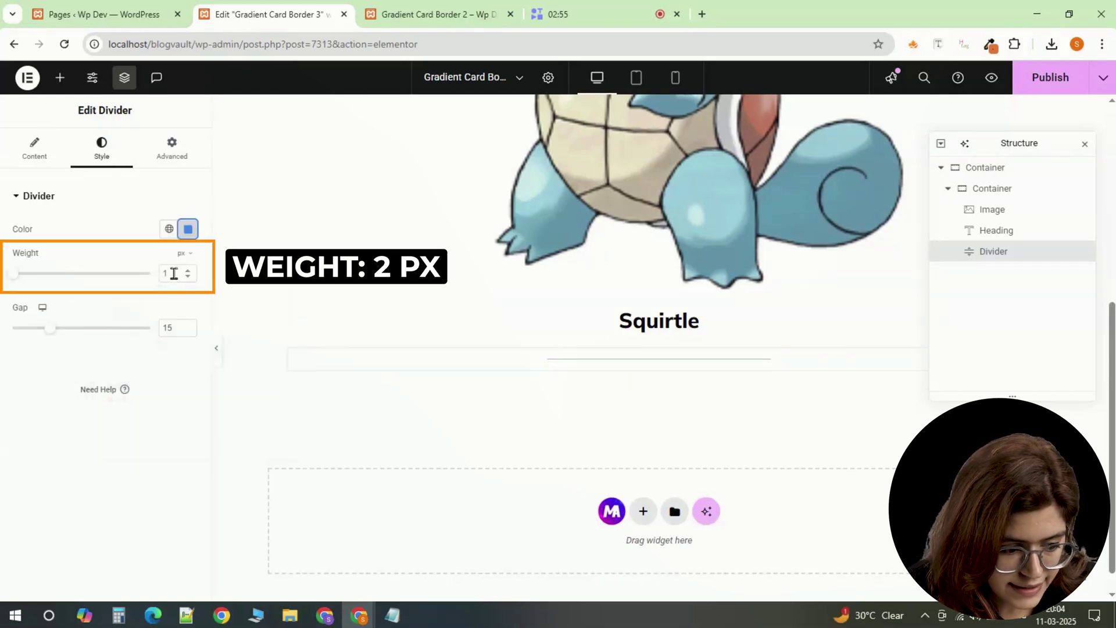
drag(174, 272, 156, 282)
click(172, 148)
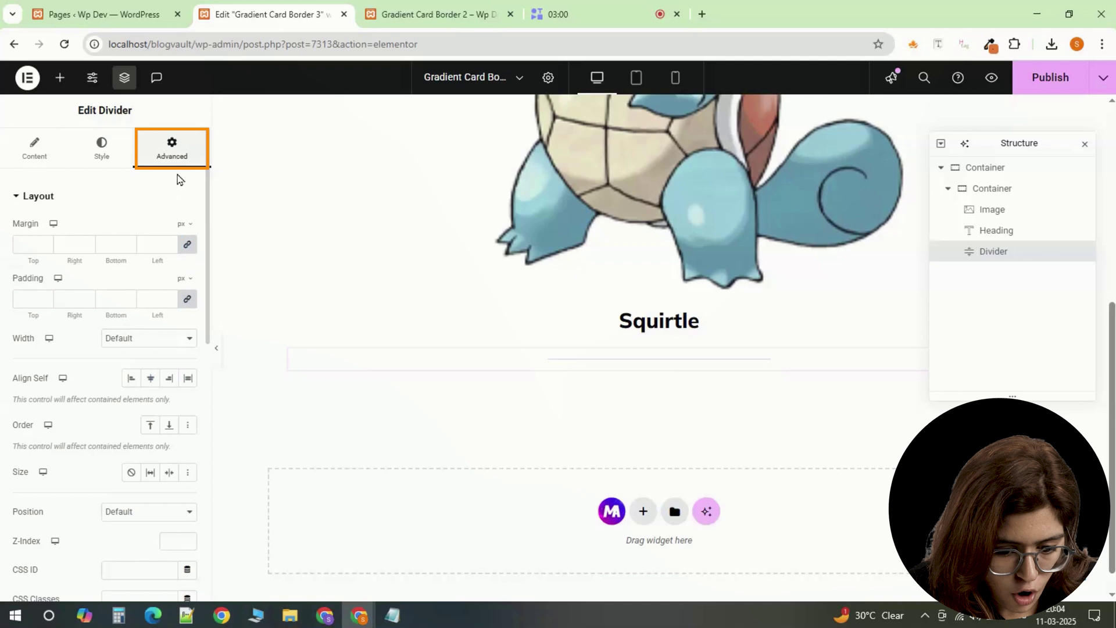
click(187, 244)
click(29, 244)
text(-20)
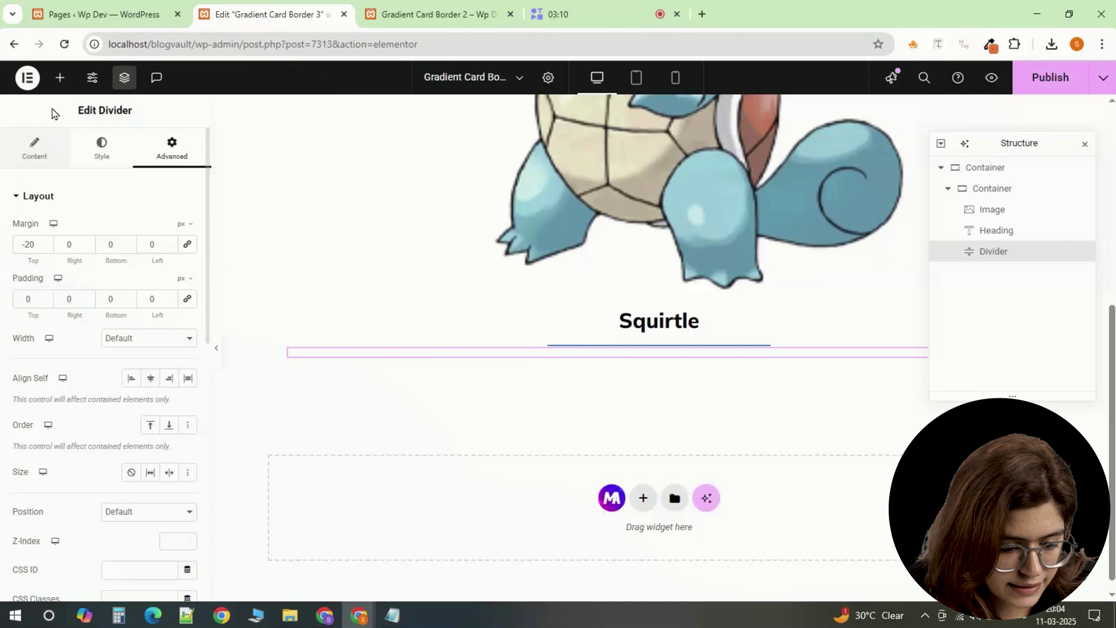
Step: Add a centred Squirtle description text block narrowed to 65% width
click(60, 77)
click(72, 499)
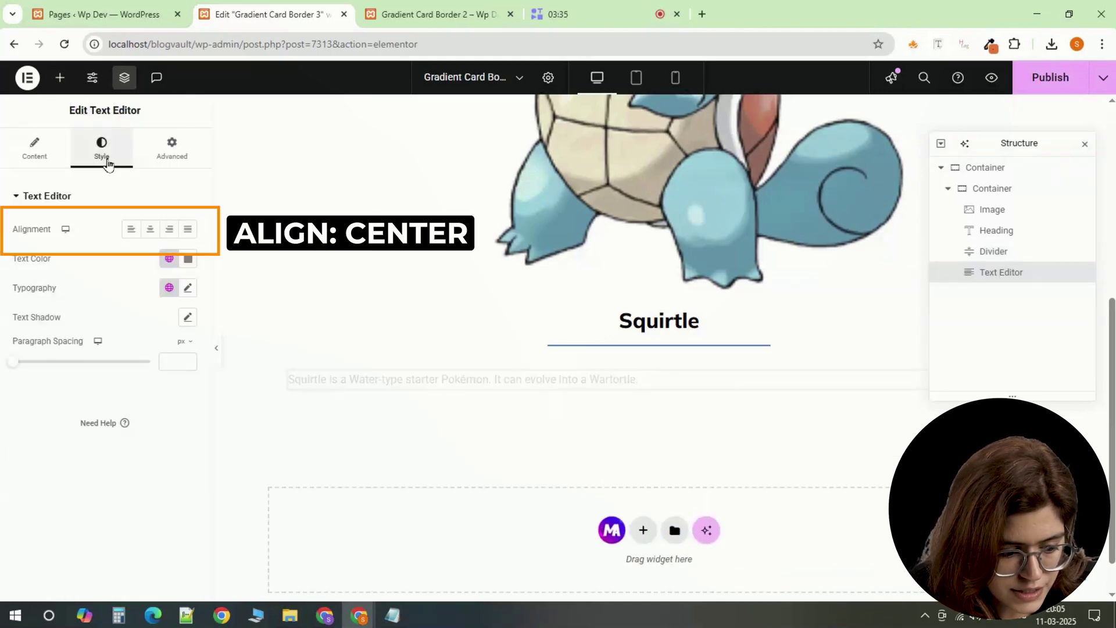
click(150, 229)
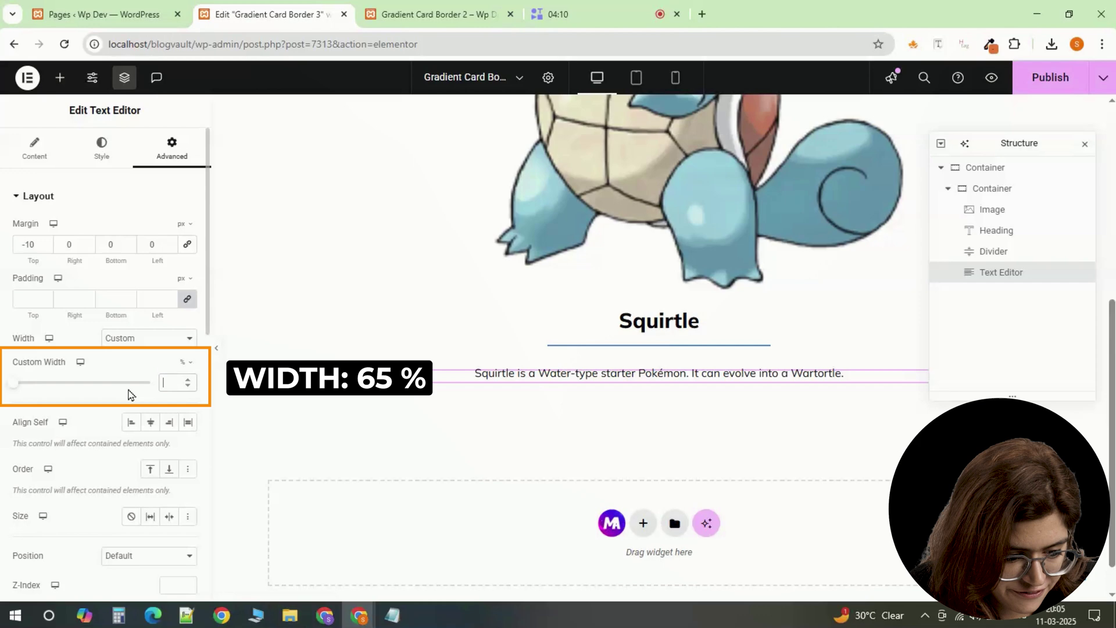
text(65)
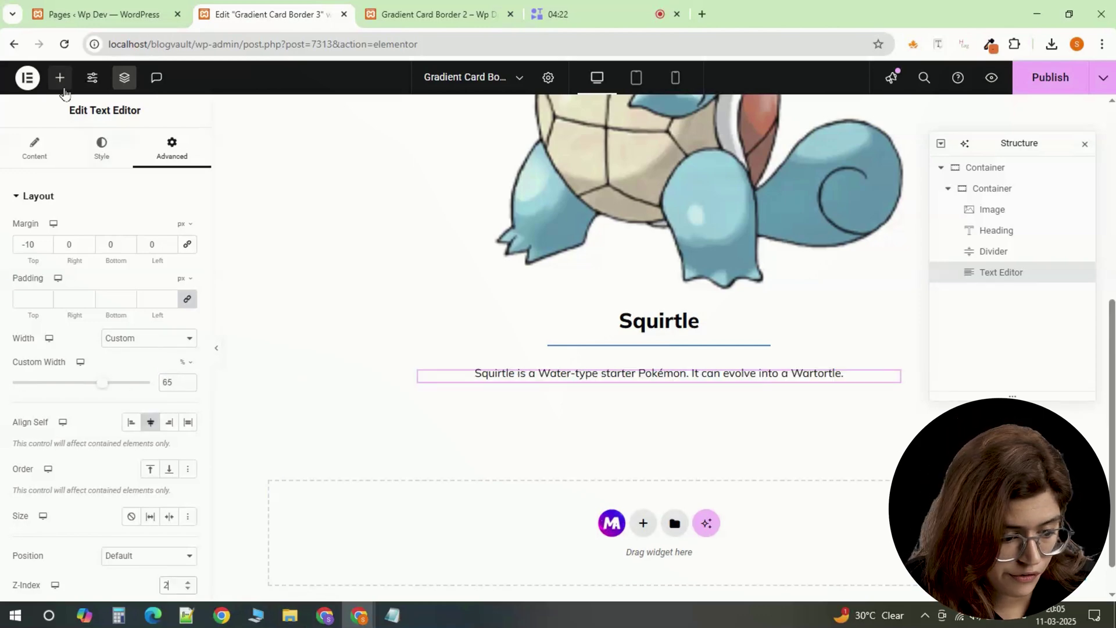
Step: Add a centred button with a blue background to the Squirtle card
click(60, 77)
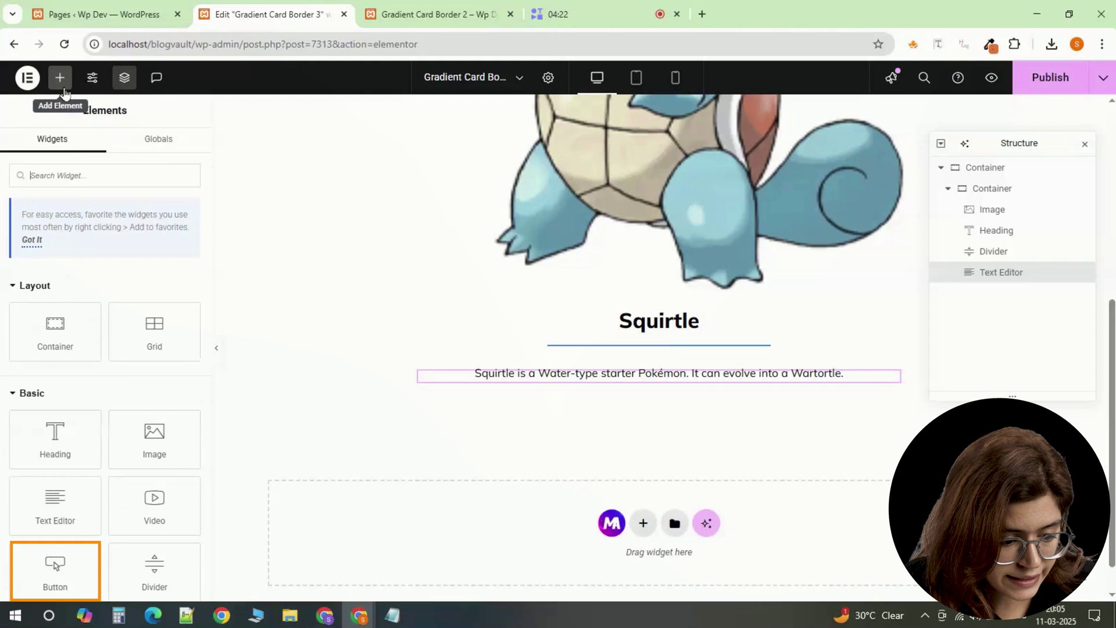
click(73, 568)
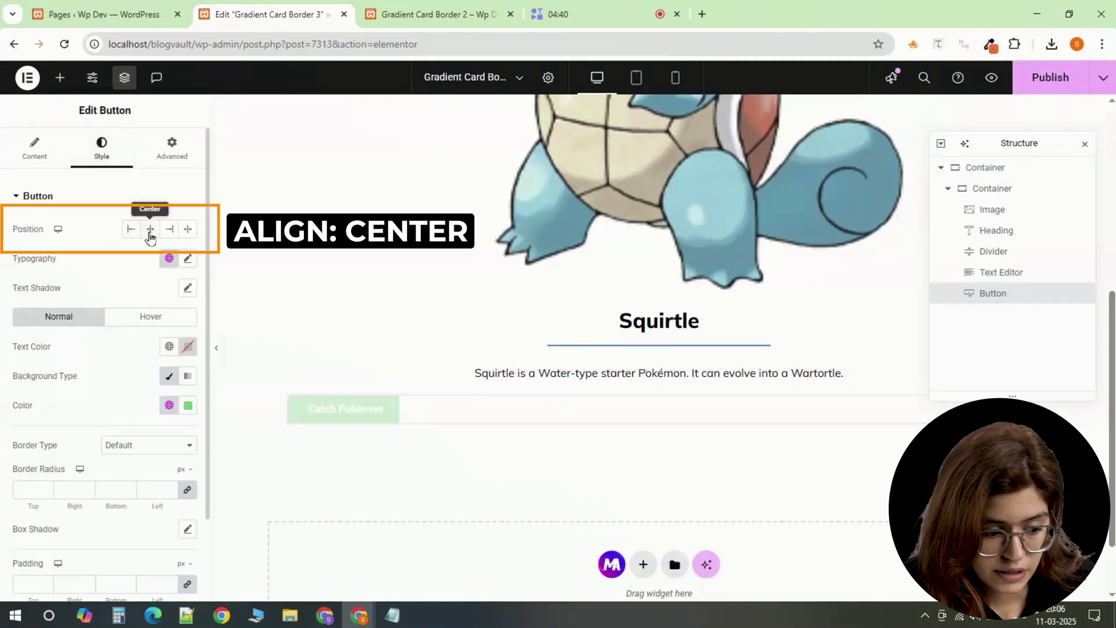
click(150, 229)
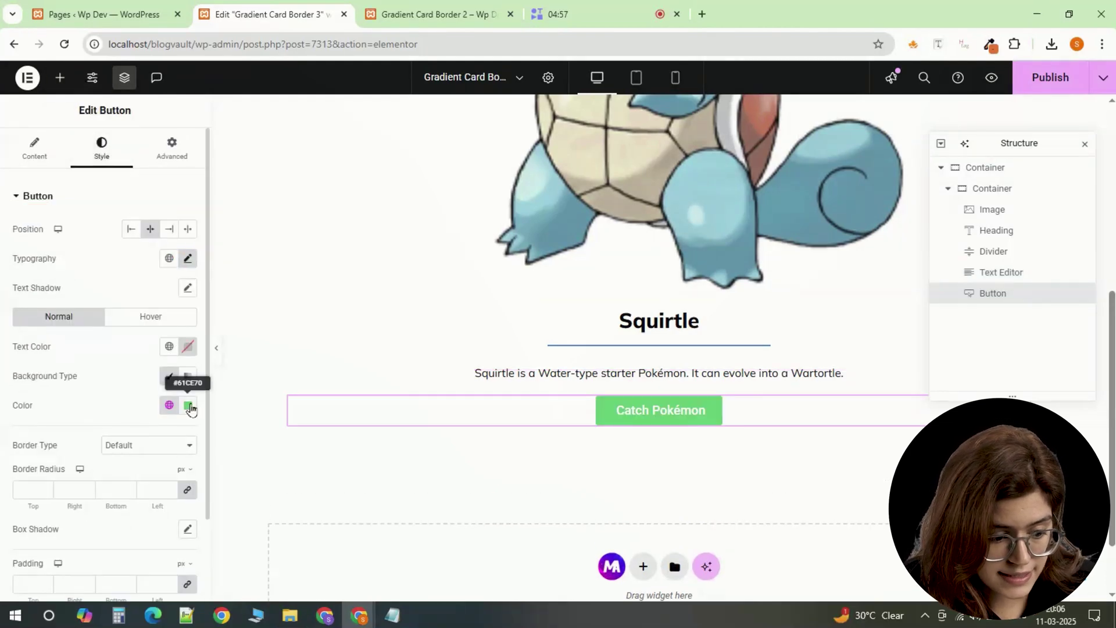
click(188, 406)
key(ctrl+v)
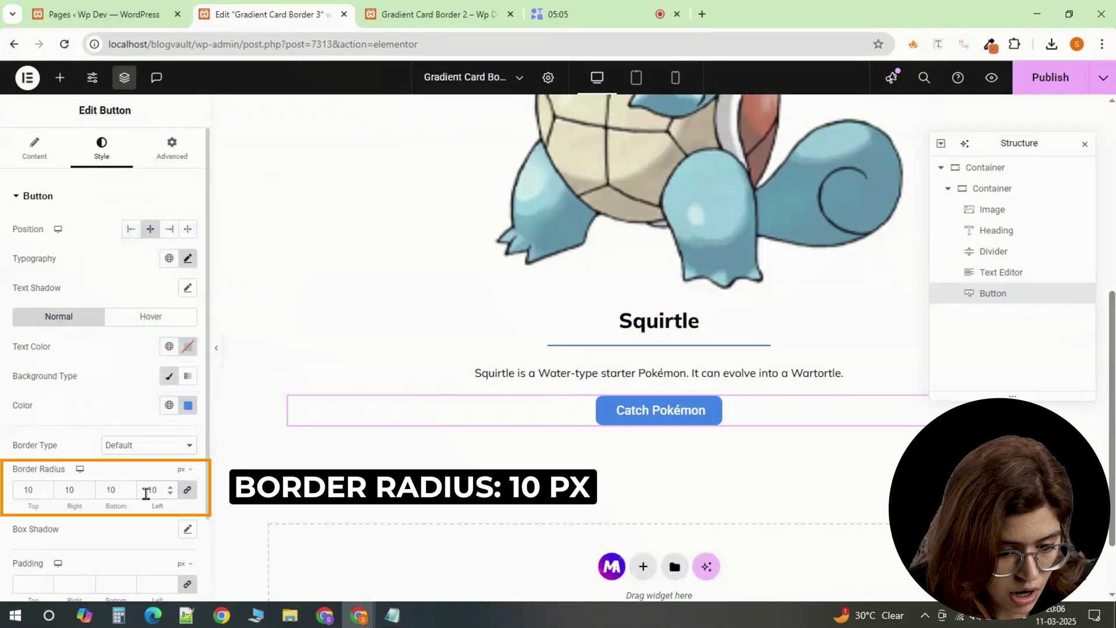
Step: Set the button's padding to 15/25 and its z-index to 2
scroll(166, 531, down, 2)
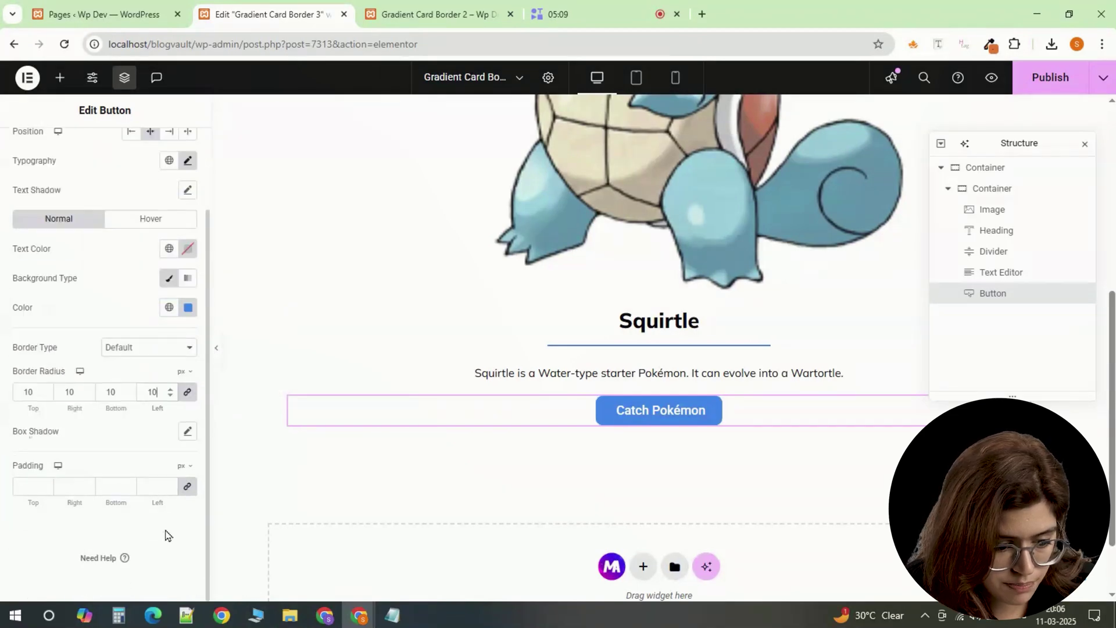
click(21, 485)
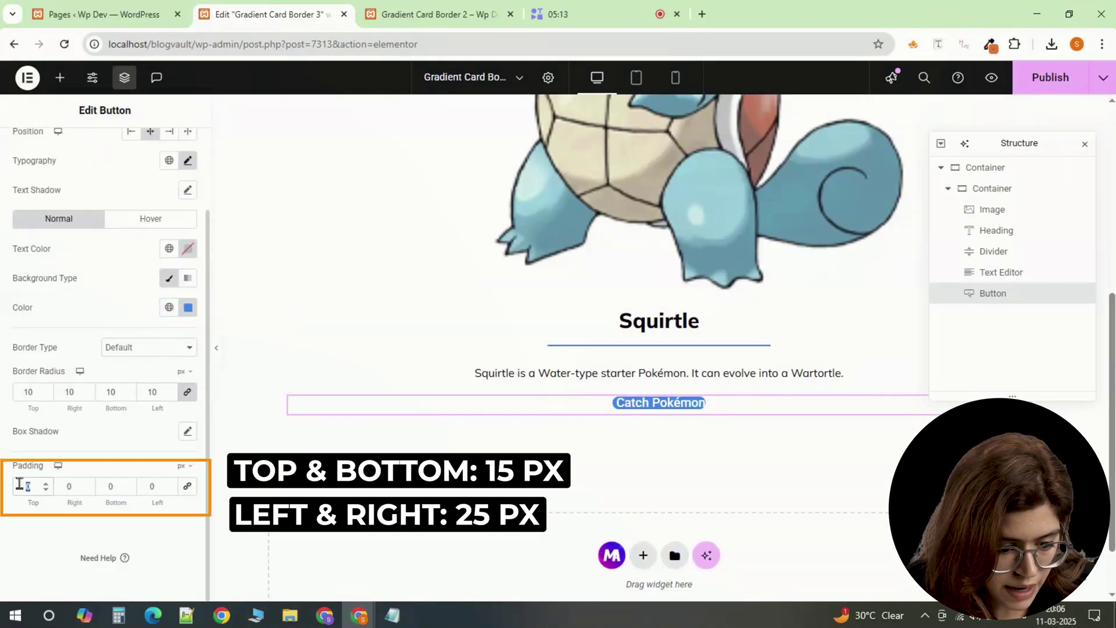
text(15)
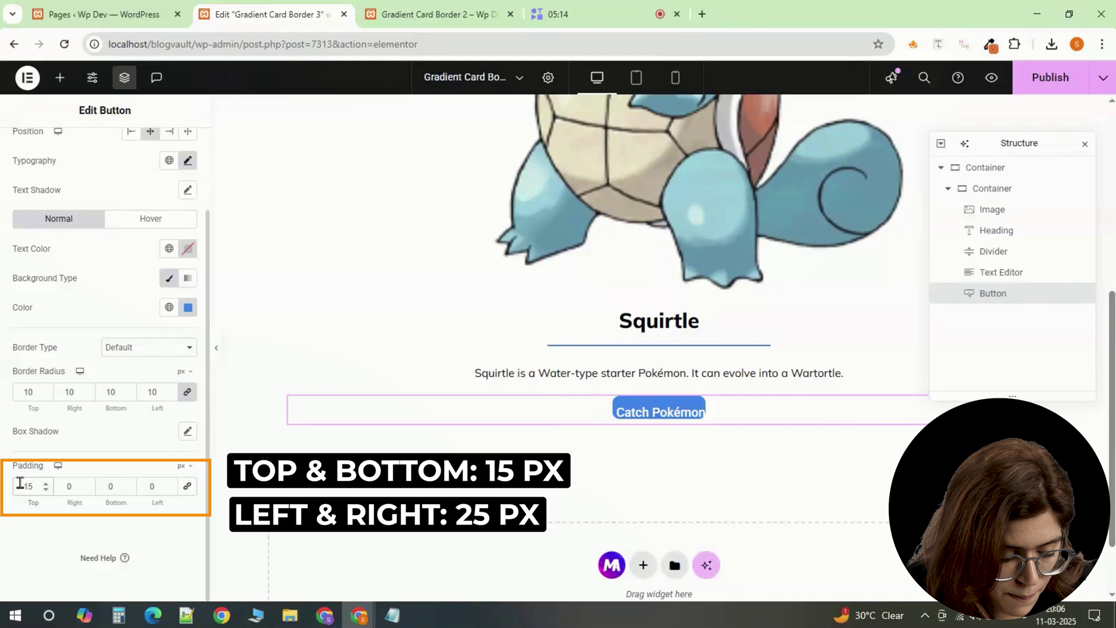
text(25)
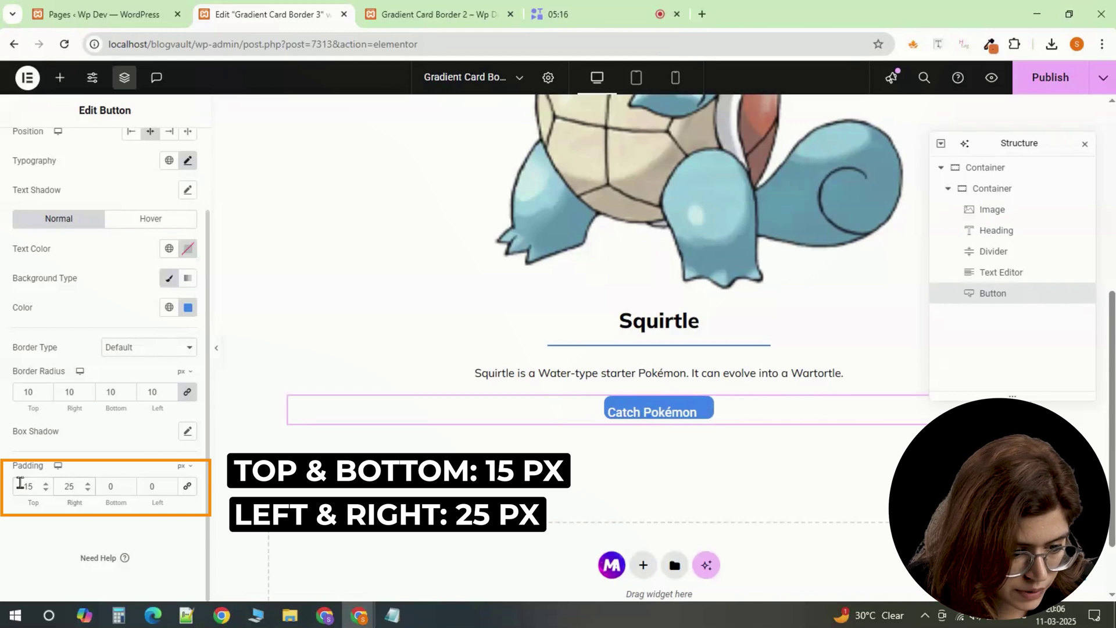
text(15)
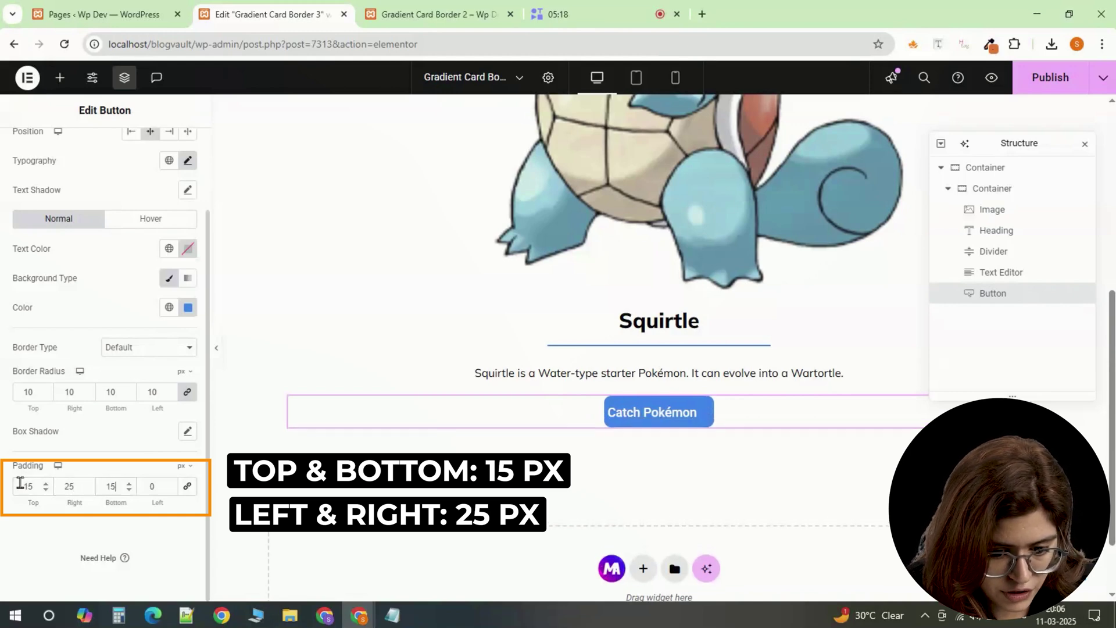
key(Tab)
text(25)
scroll(105, 290, up, 5)
click(168, 150)
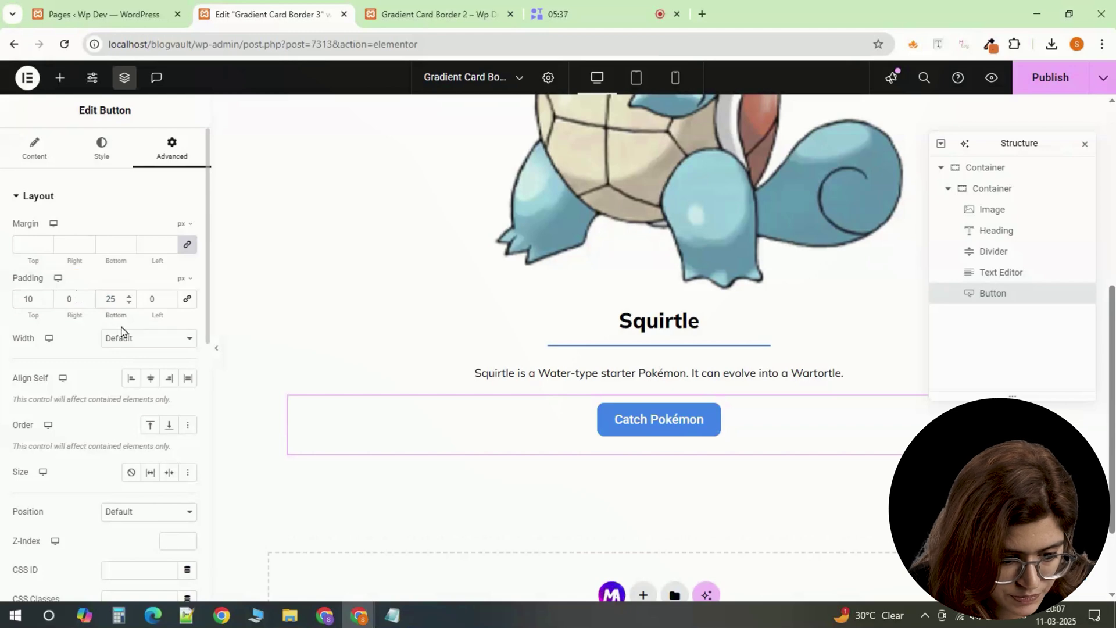
scroll(116, 349, down, 3)
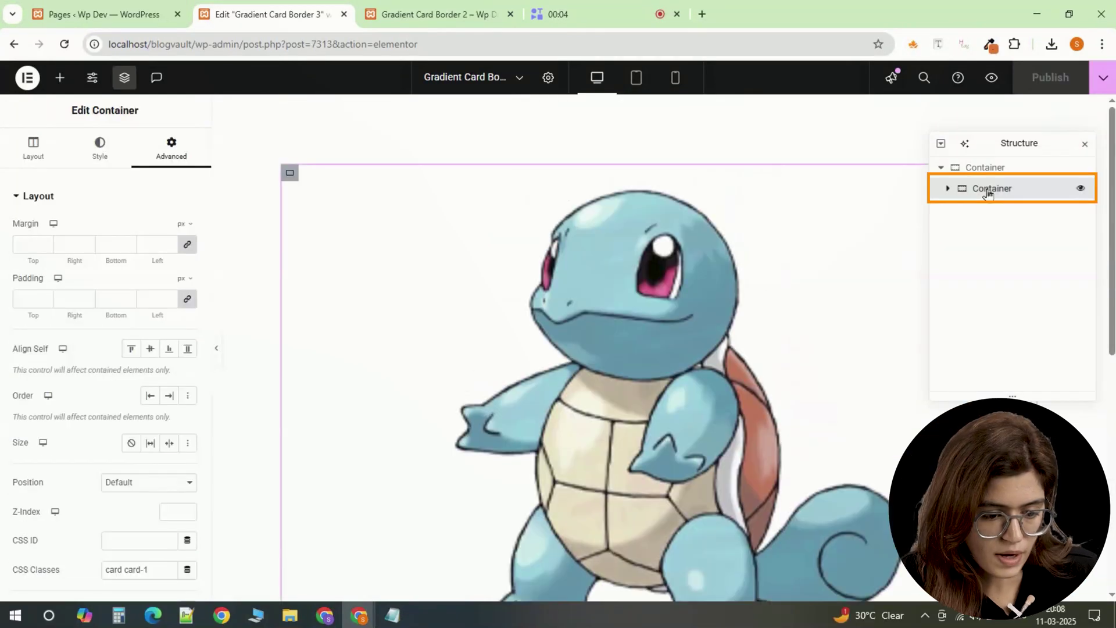
right_click(986, 187)
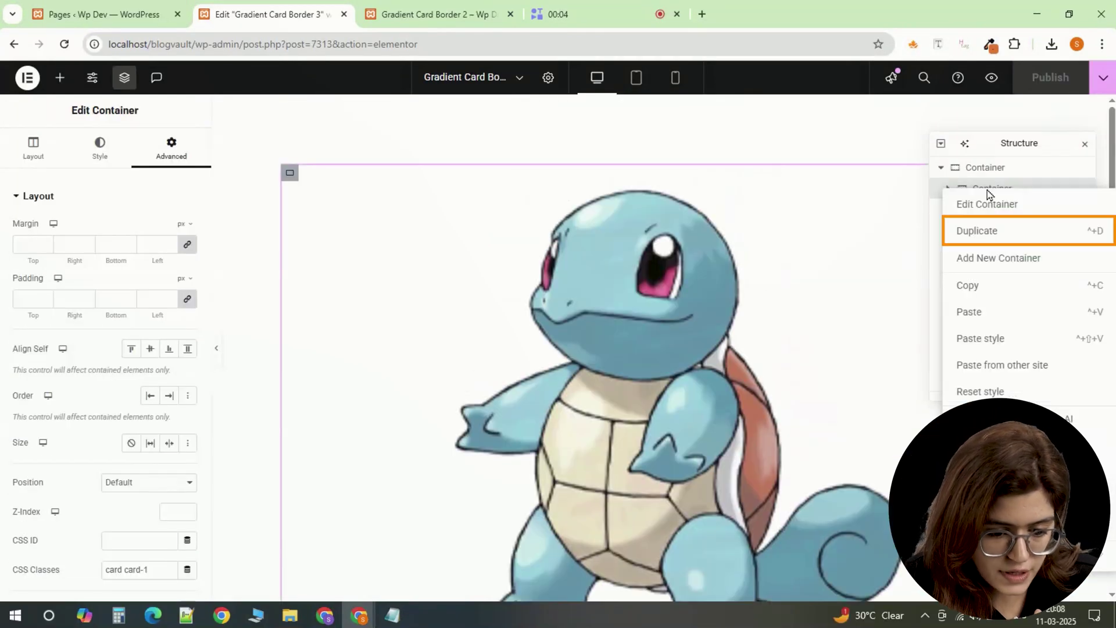
Step: Duplicate the Squirtle card twice to create the Charmander and Bulbasaur cards
click(980, 232)
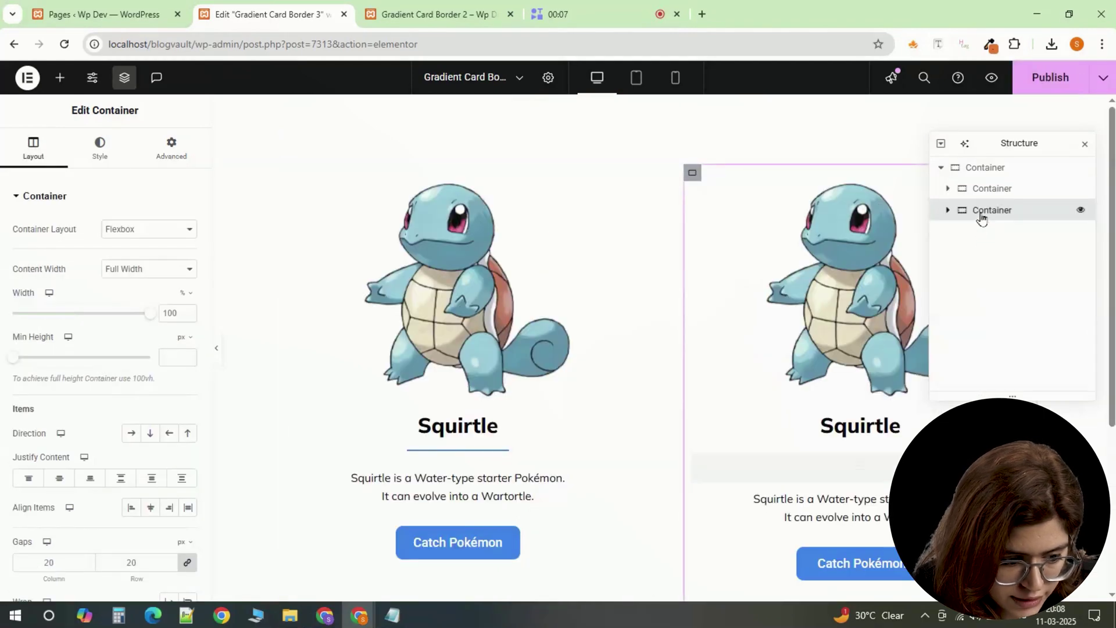
right_click(981, 216)
click(981, 255)
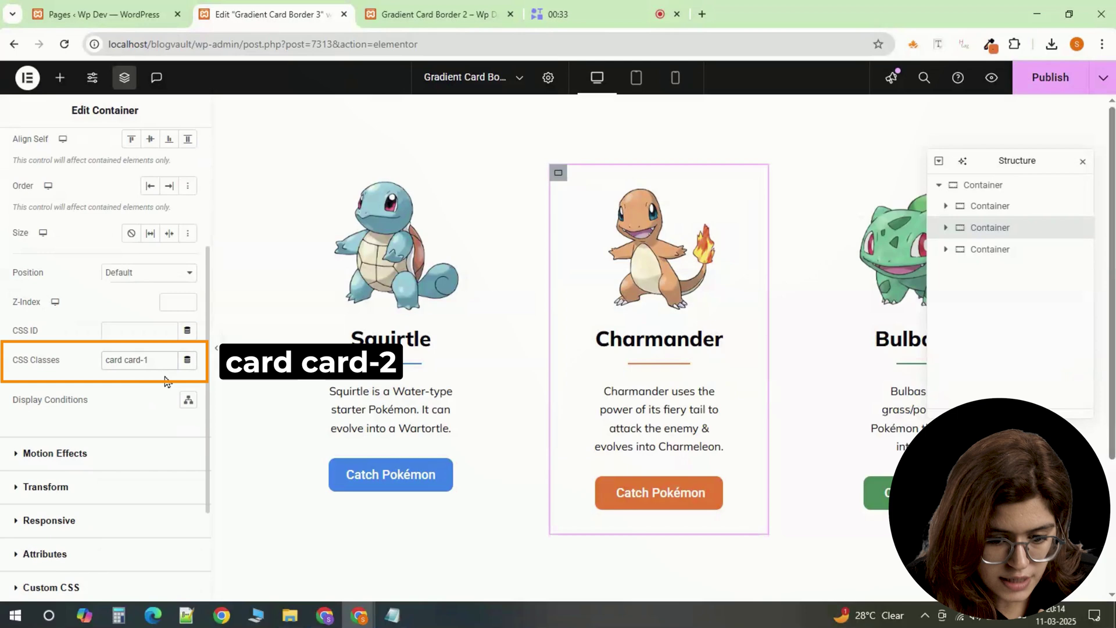
Step: Give the Bulbasaur card's container the CSS classes 'card card-3'
click(995, 249)
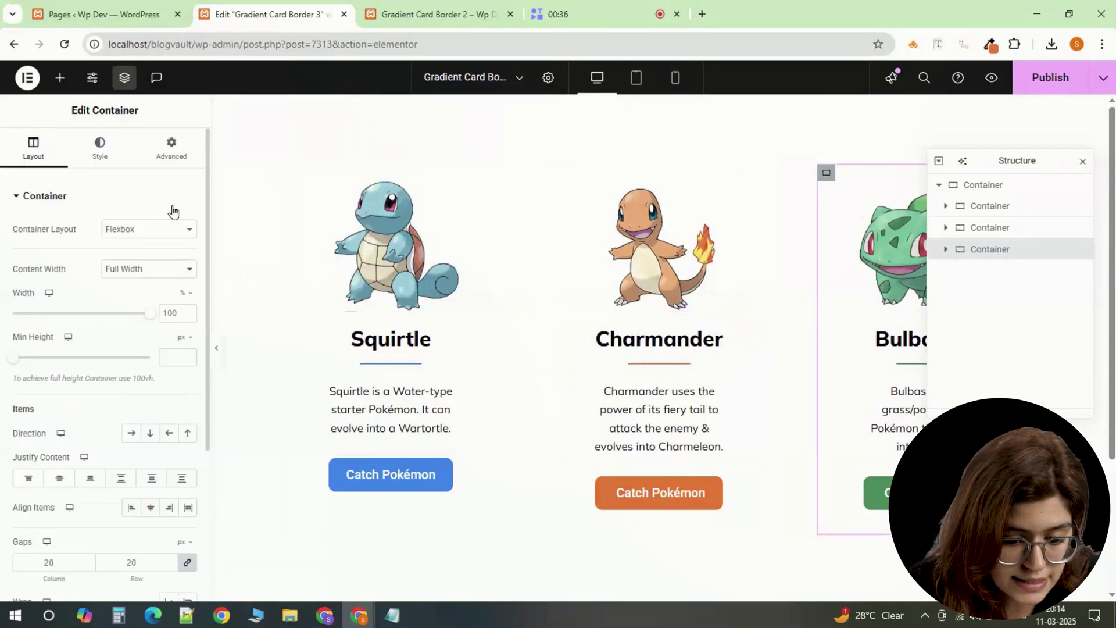
scroll(169, 407, down, 3)
click(163, 428)
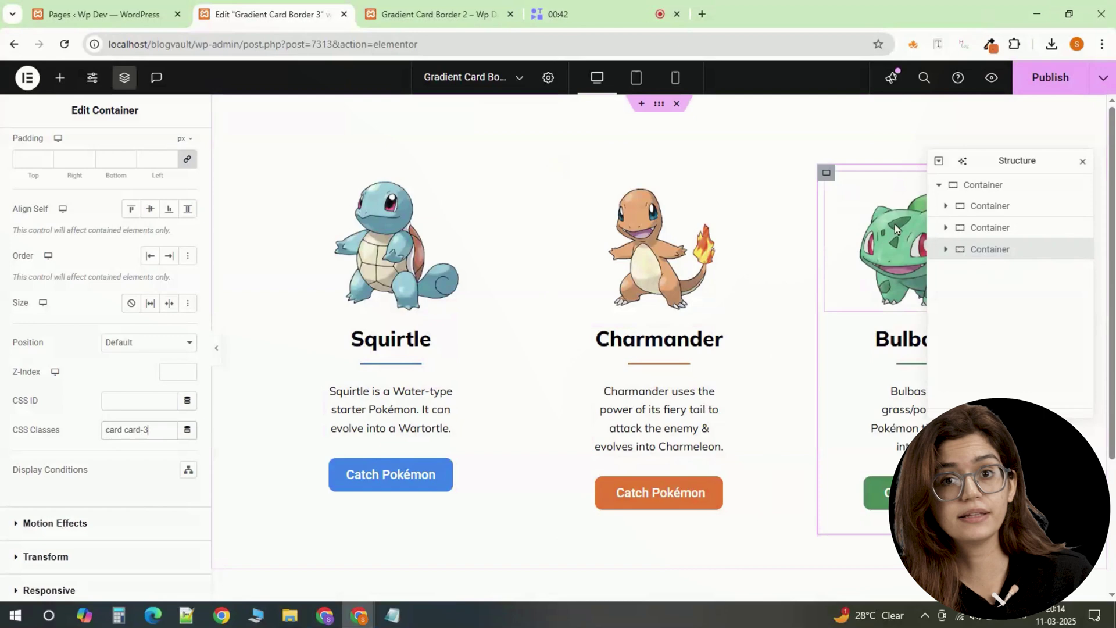
Step: Paste the card-styling CSS into the outer container's Custom CSS field
click(960, 184)
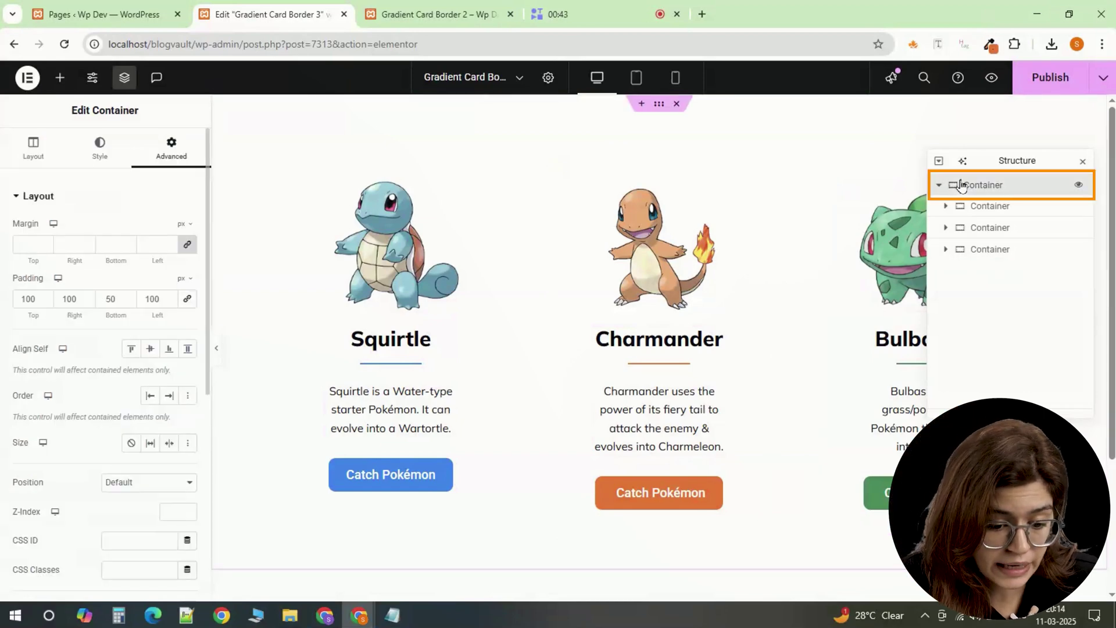
scroll(59, 511, down, 6)
click(36, 449)
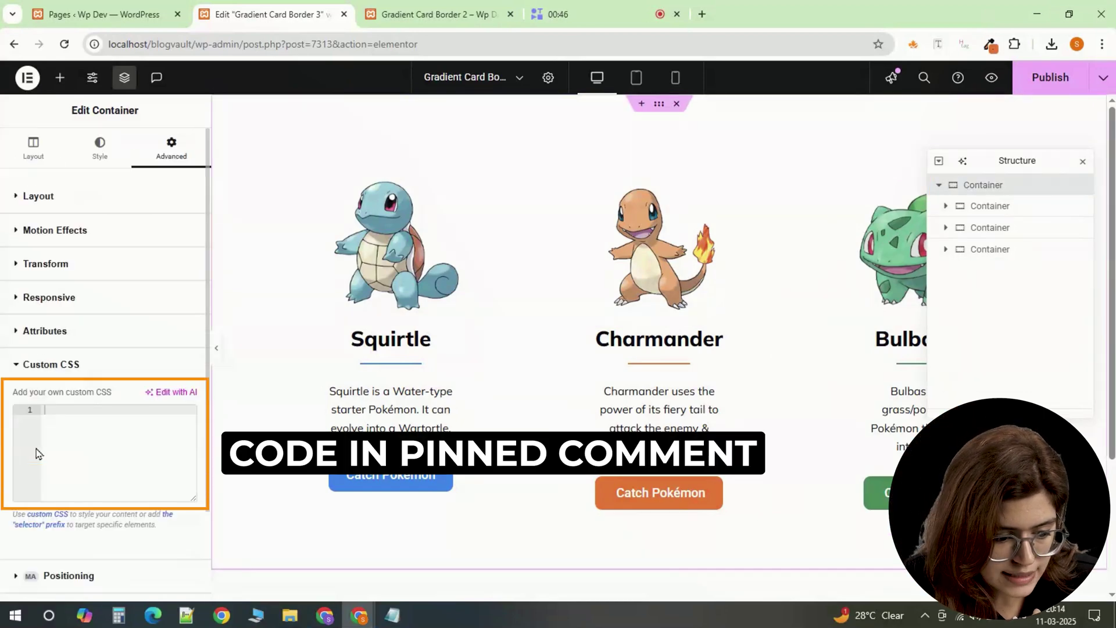
right_click(83, 426)
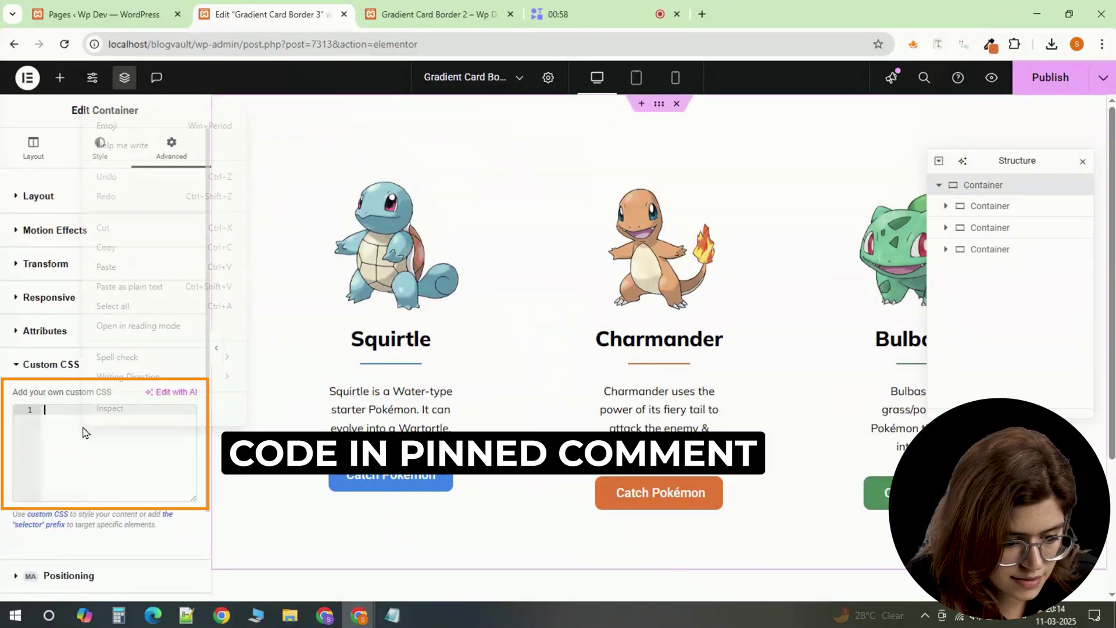
click(115, 267)
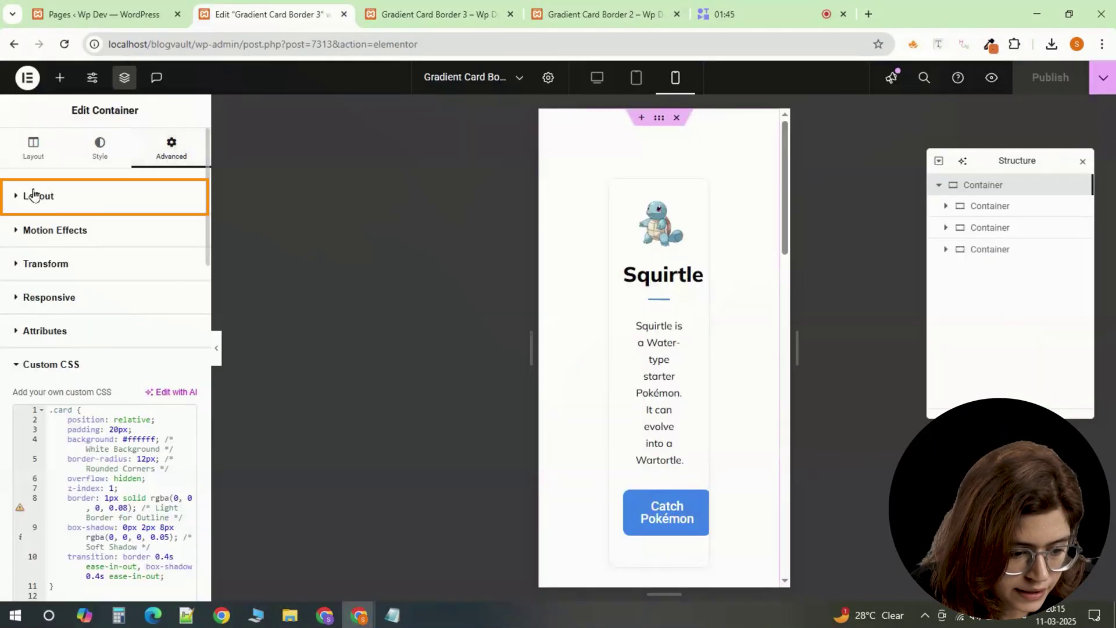
Step: Expand the container's layout settings back in the Elementor editor
click(33, 195)
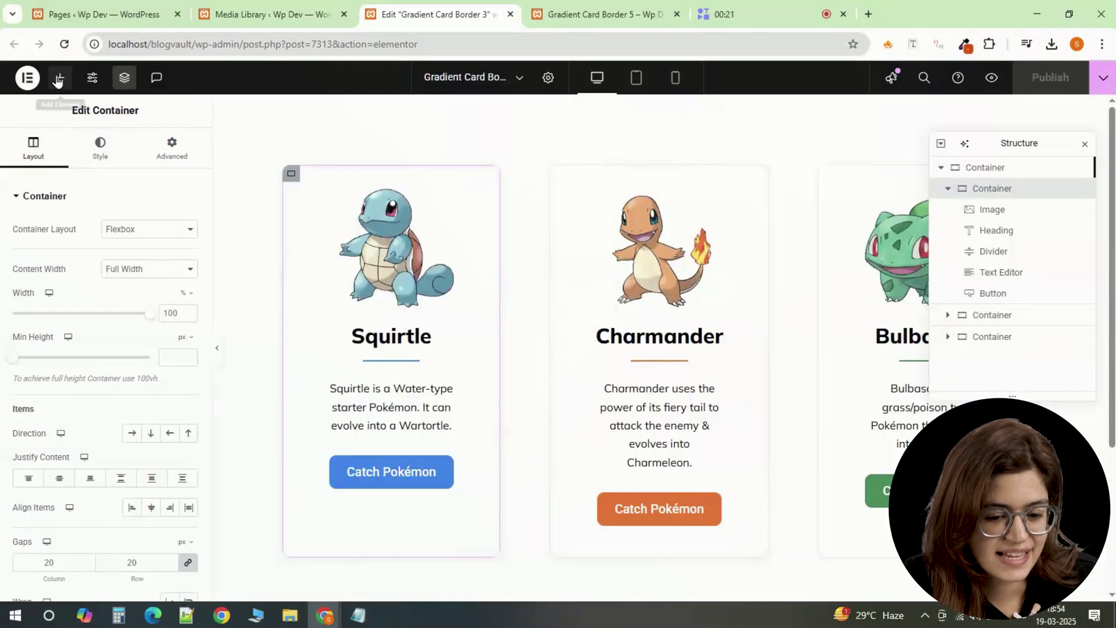
Step: Add an HTML widget holding the Squirtle image and bubble markup to the card
click(59, 78)
text(html)
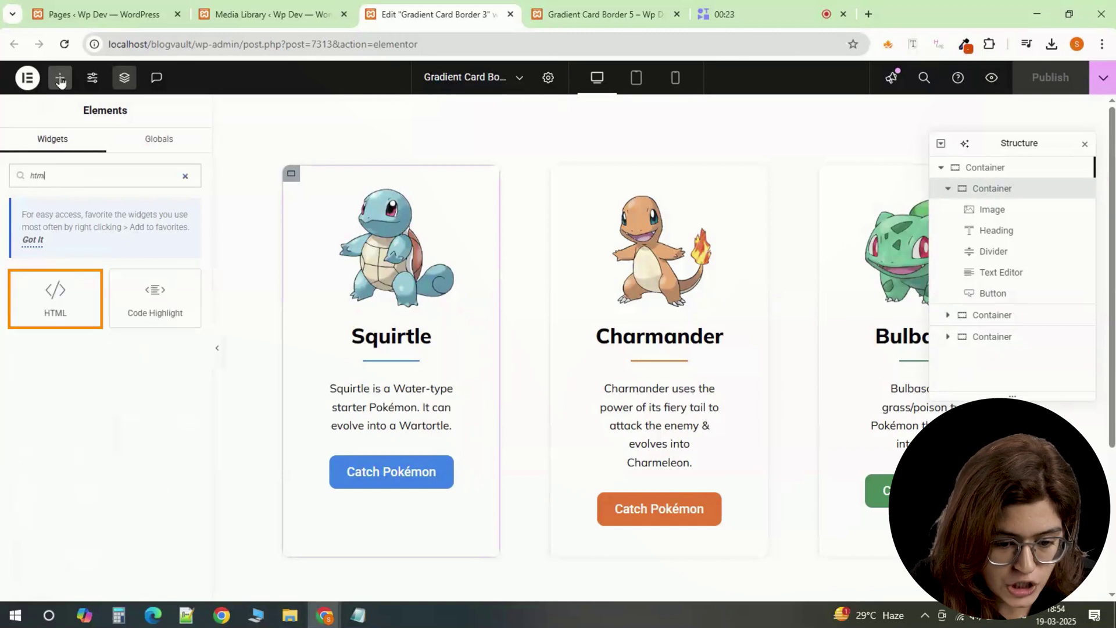
drag(54, 298, 406, 304)
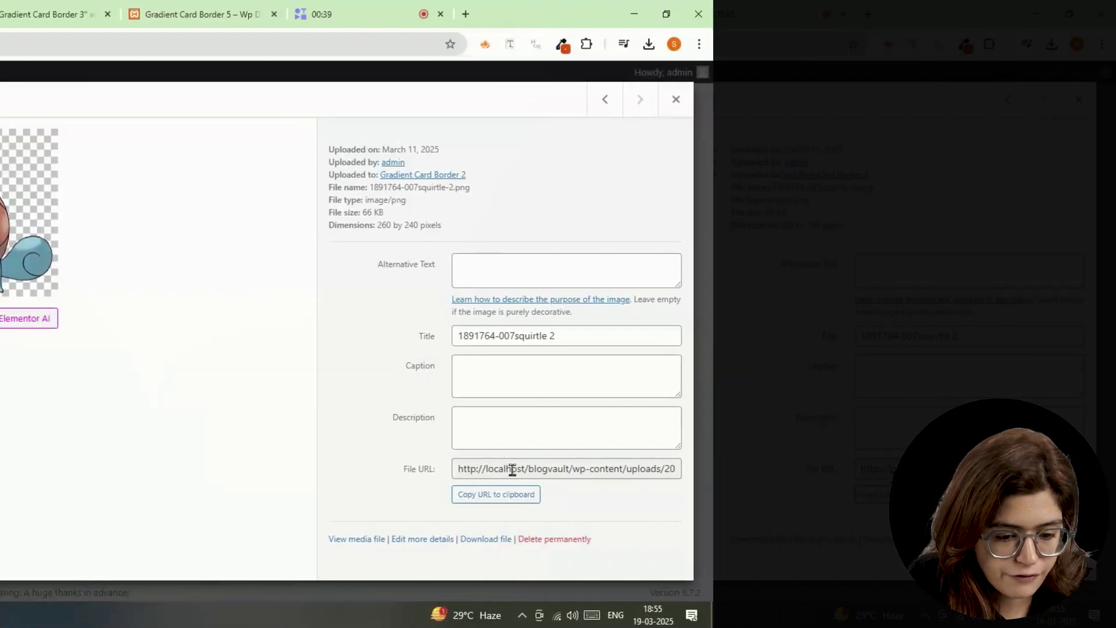
click(495, 494)
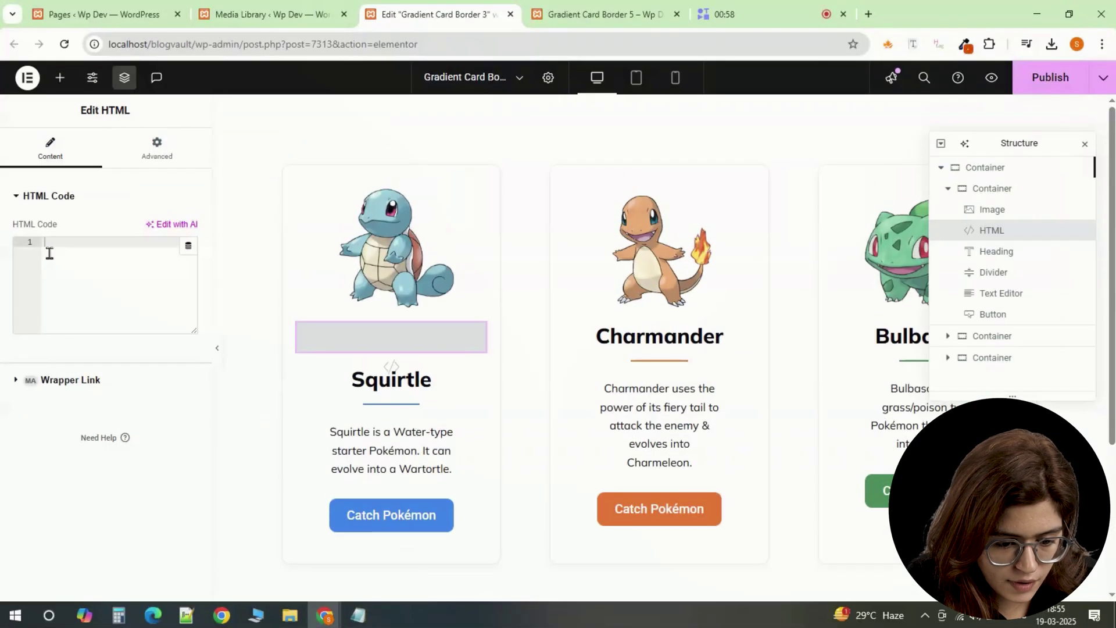
right_click(48, 253)
click(72, 412)
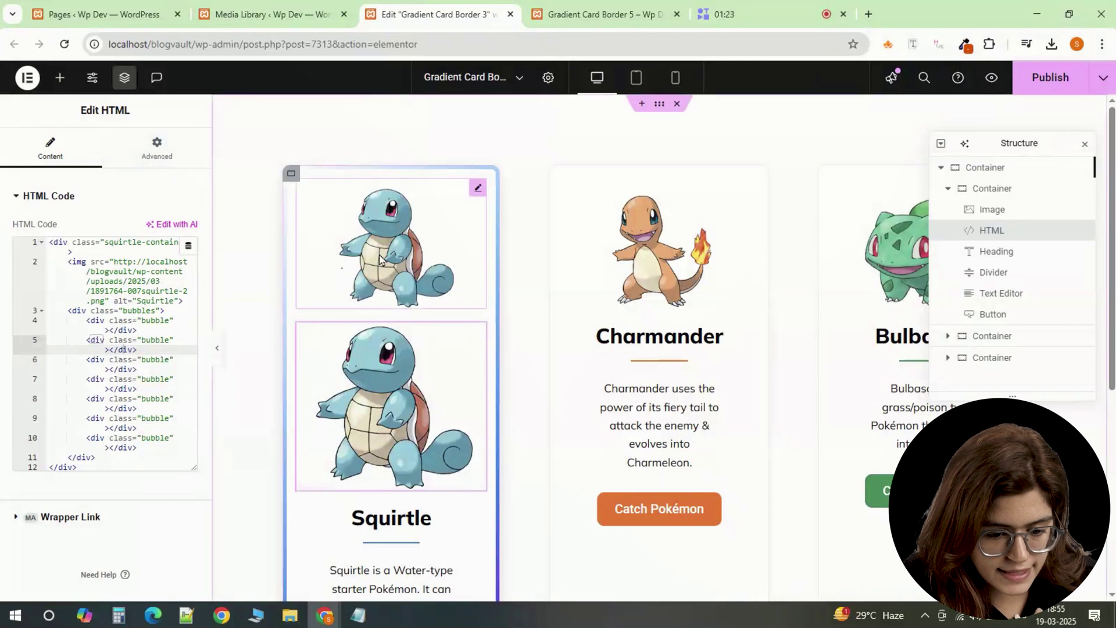
Step: Delete the old separate Squirtle image widget
right_click(380, 256)
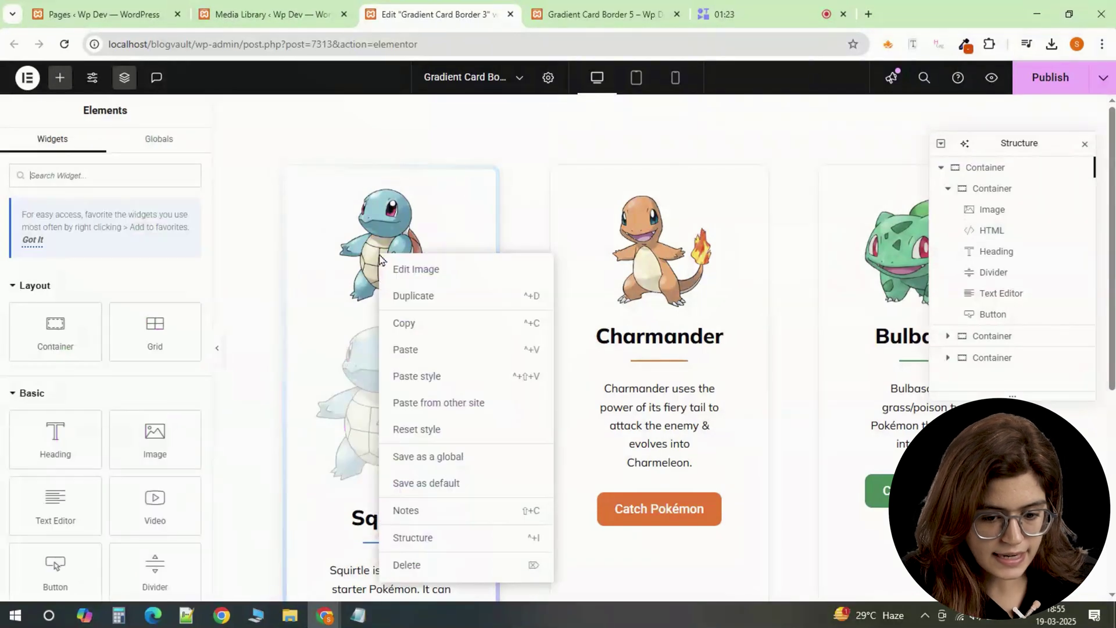
click(396, 565)
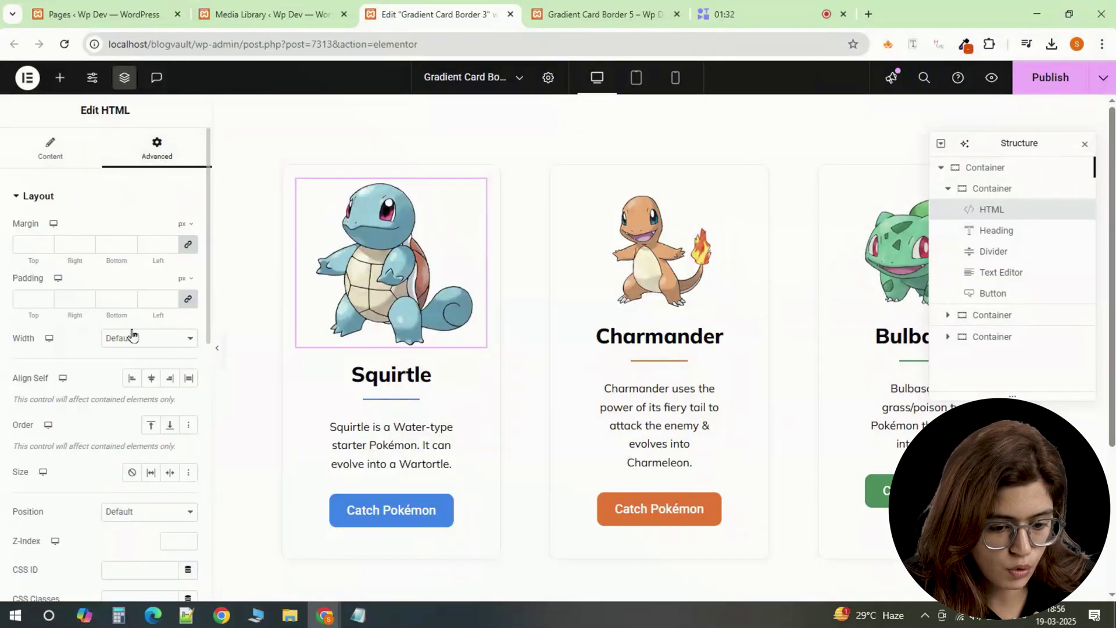
scroll(132, 334, down, 7)
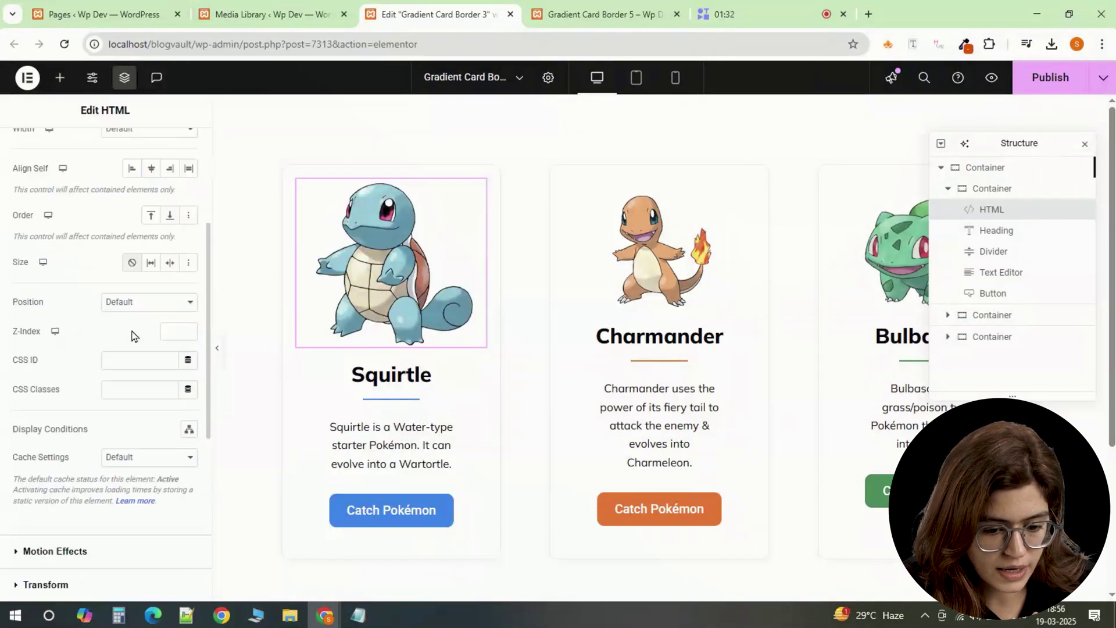
scroll(21, 551, down, 2)
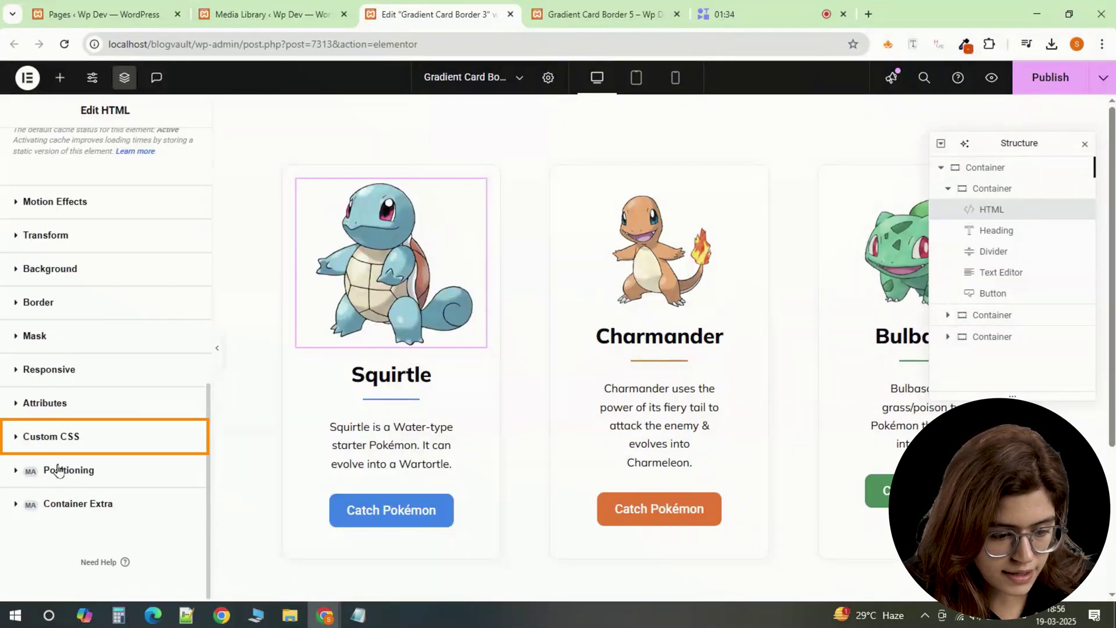
Step: Paste the bubble hover-animation CSS into the HTML widget's Custom CSS and publish the page
click(64, 439)
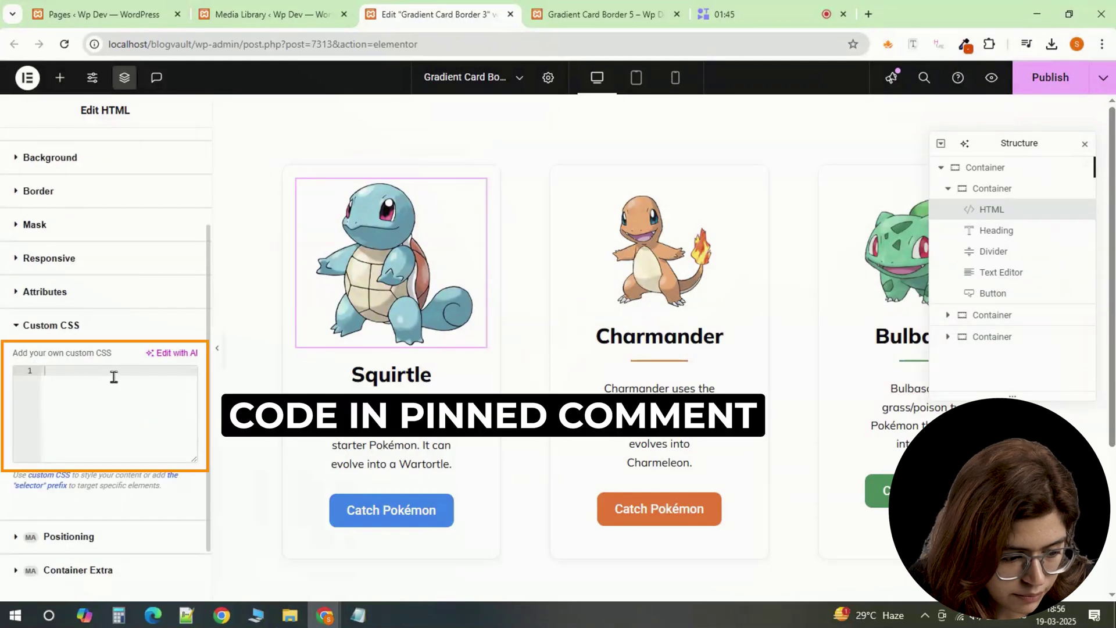
right_click(113, 374)
click(149, 237)
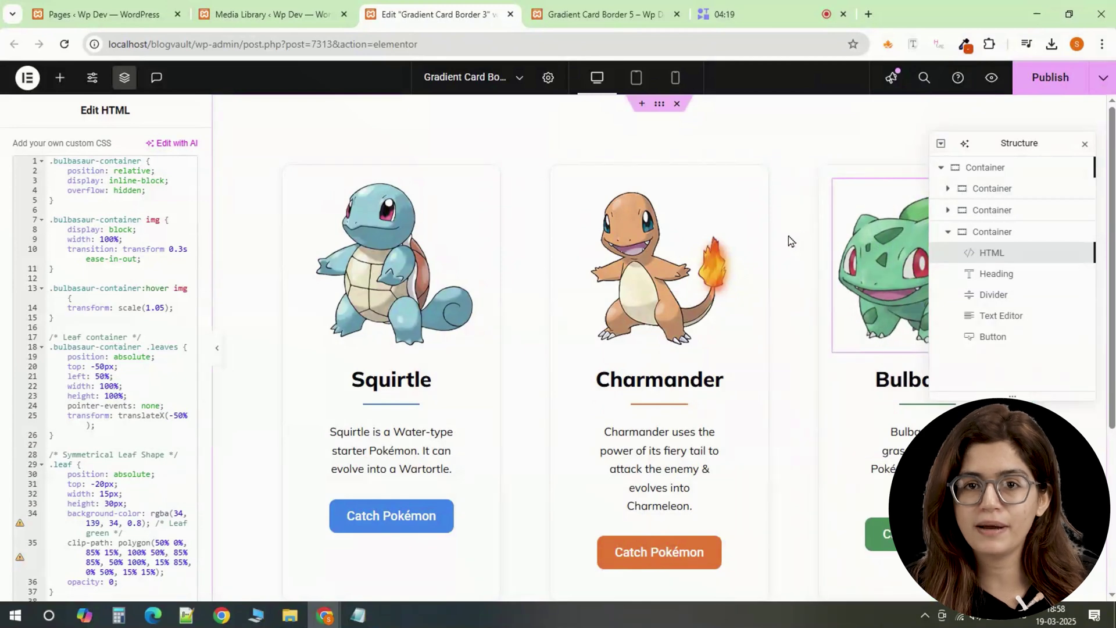
click(1048, 90)
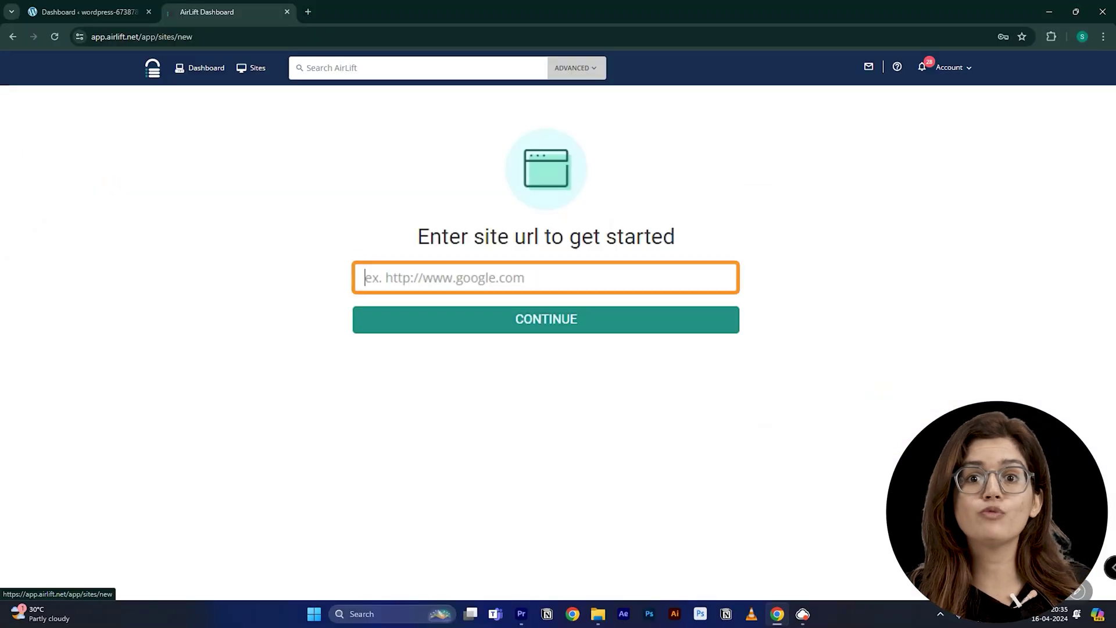
Step: Submit the WordPress site's URL to AirLift for a performance report
text(https://wordpress-673878-4448699.cloudwaysapps.com)
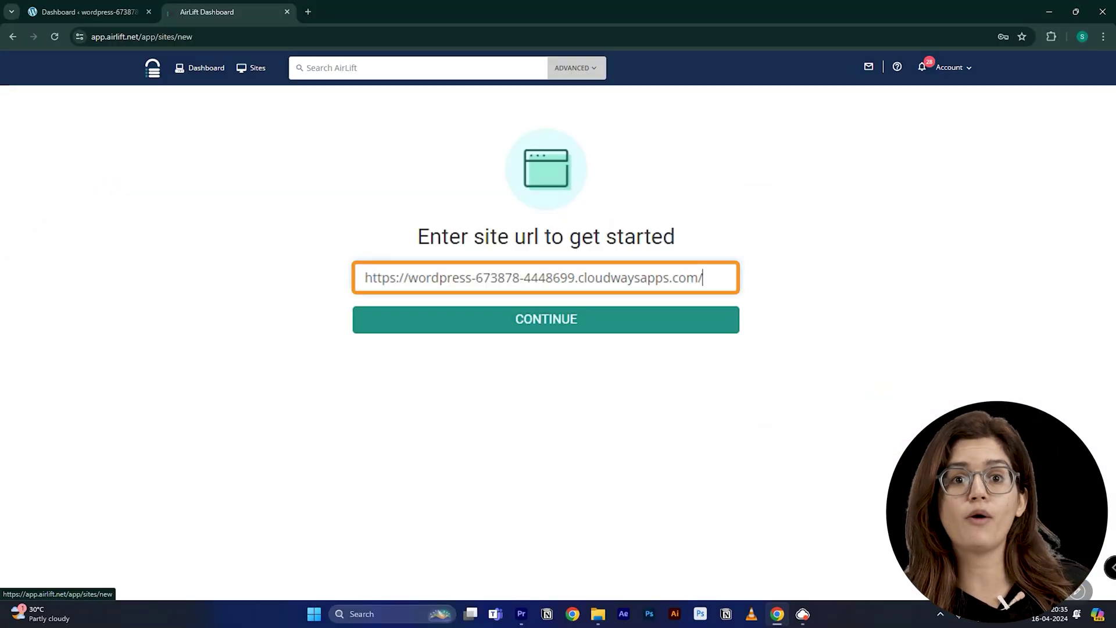
click(460, 323)
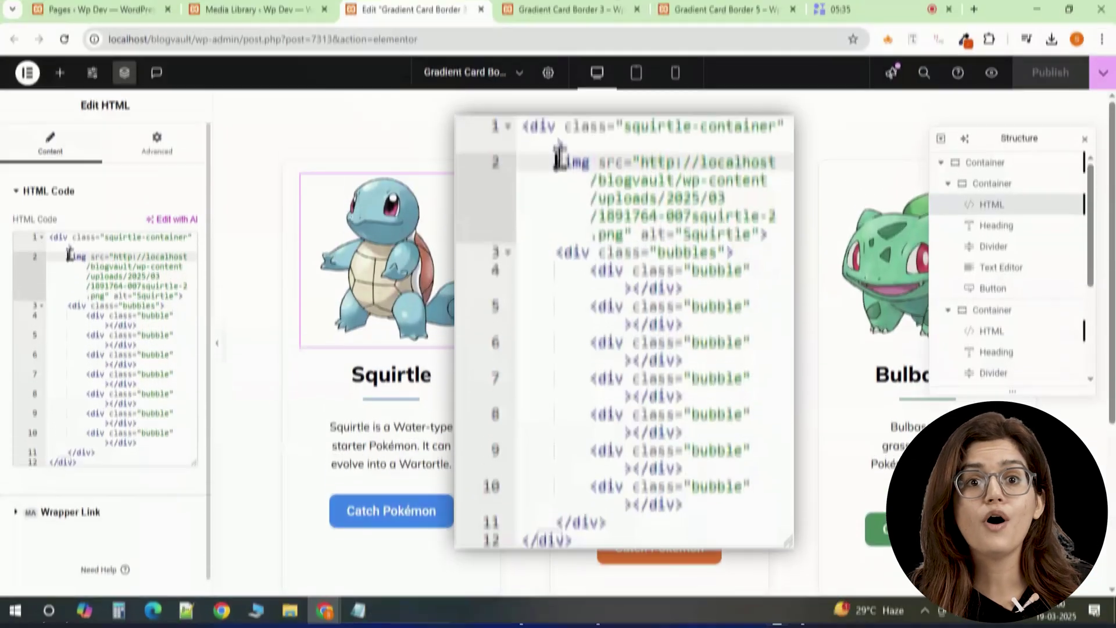
Step: Review the Squirtle markup: the image line, the bubbles class name and the first two bubble elements
drag(67, 262, 179, 300)
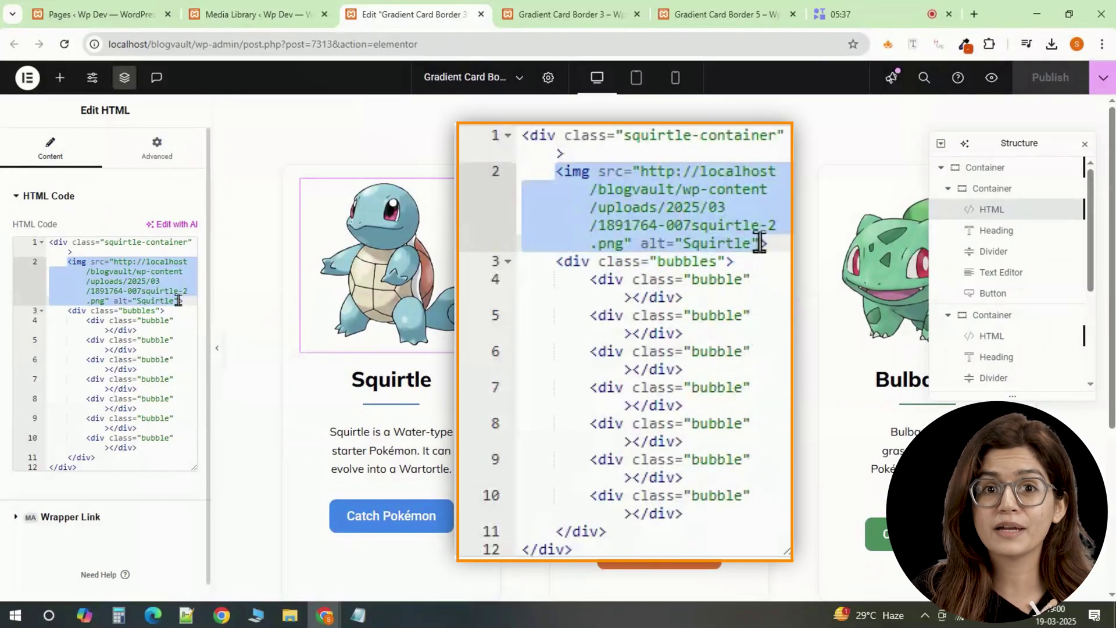
click(91, 328)
click(127, 311)
drag(127, 311, 156, 310)
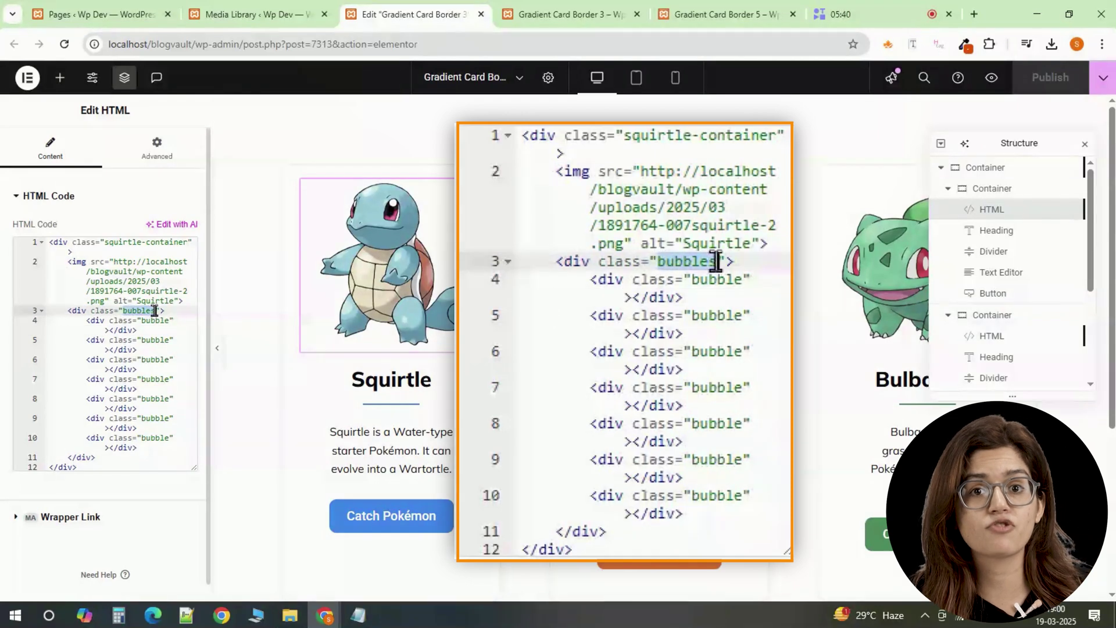
drag(86, 320, 157, 444)
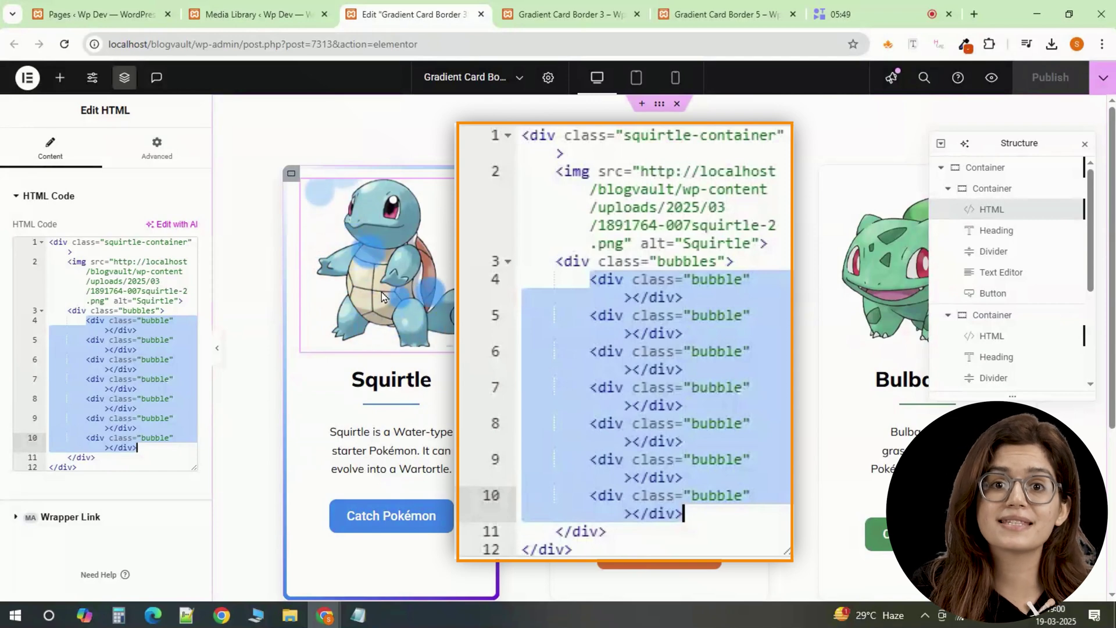
click(156, 150)
scroll(112, 366, down, 7)
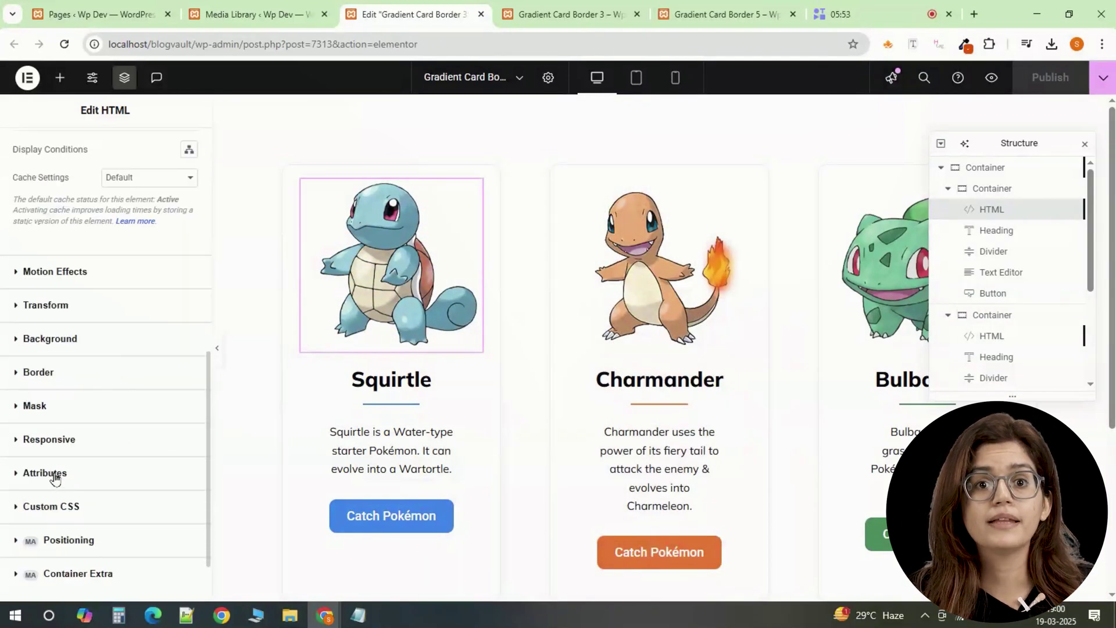
click(62, 505)
scroll(100, 446, down, 15)
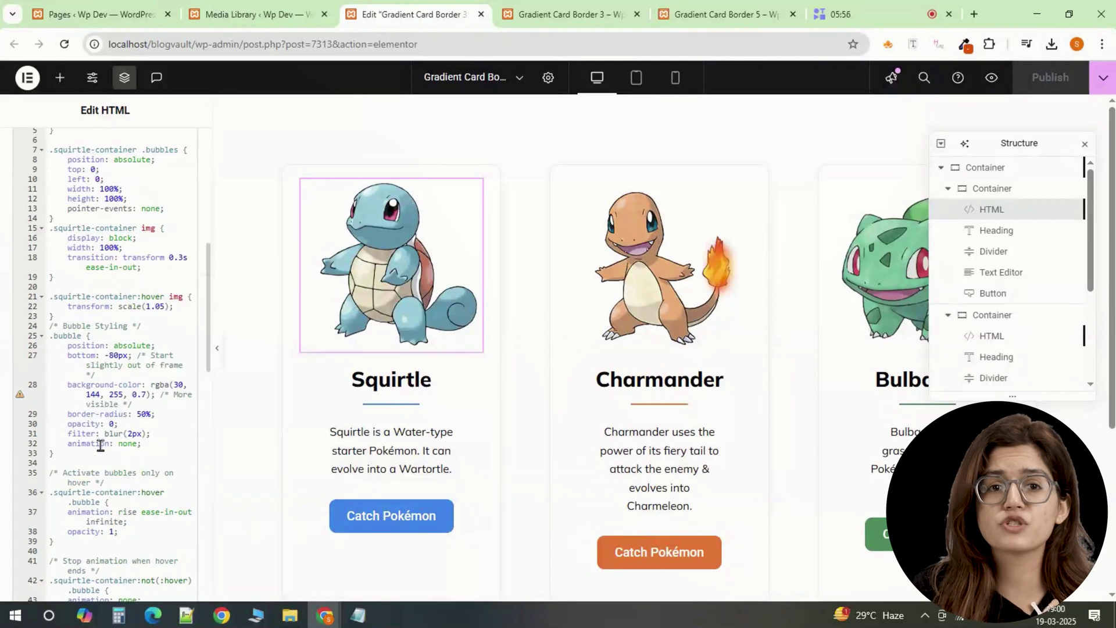
drag(49, 239, 148, 344)
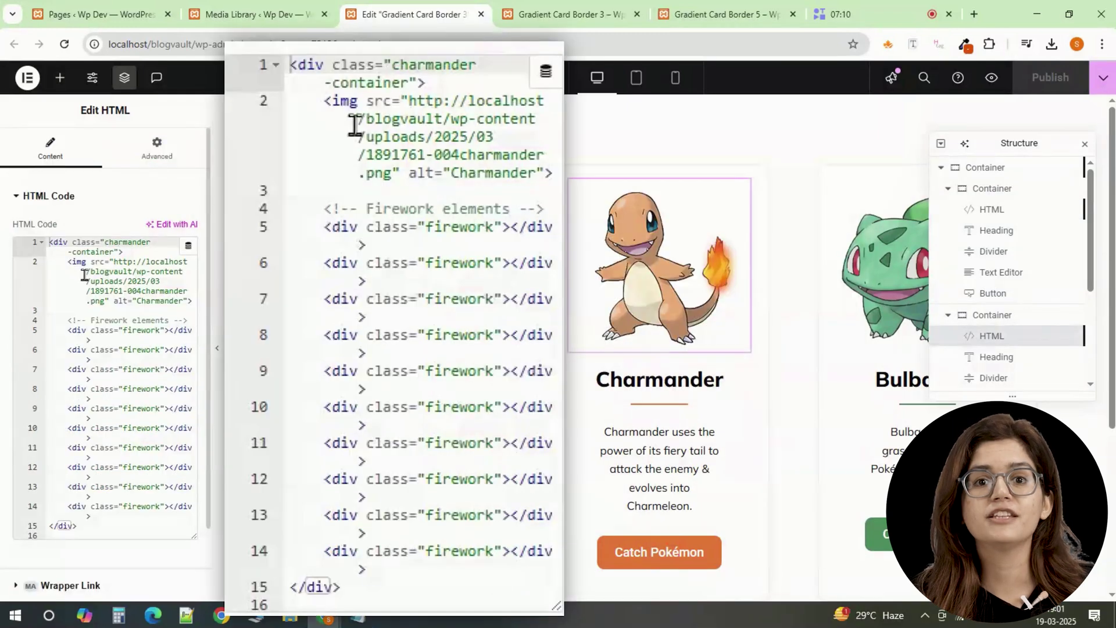
Step: View the Charmander widget's firework custom CSS under Advanced settings
scroll(110, 442, down, 2)
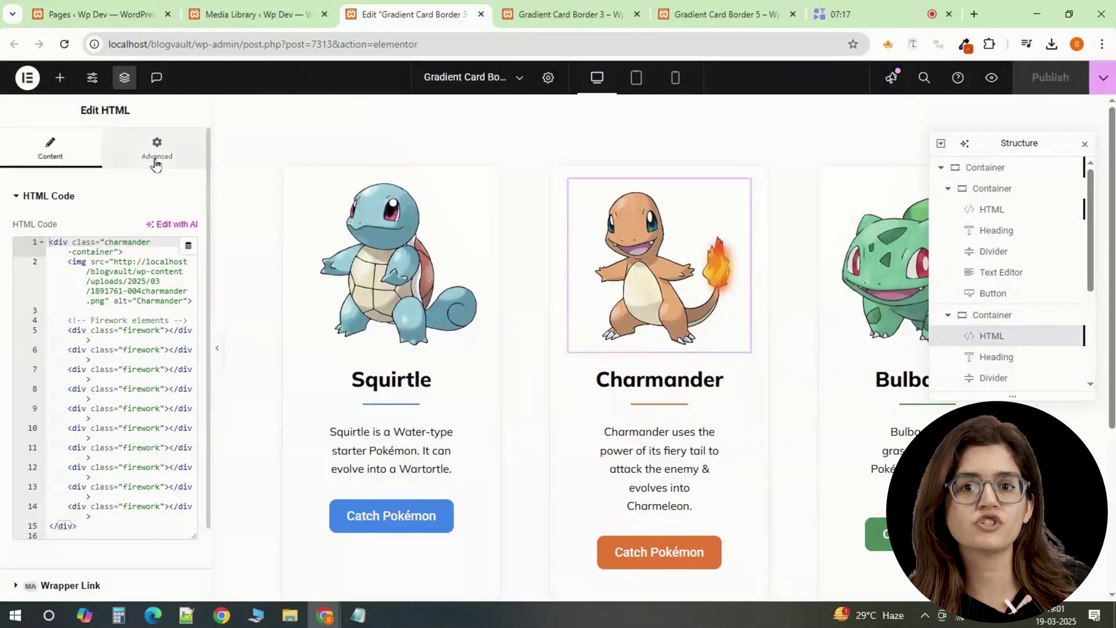
click(155, 153)
scroll(138, 378, down, 5)
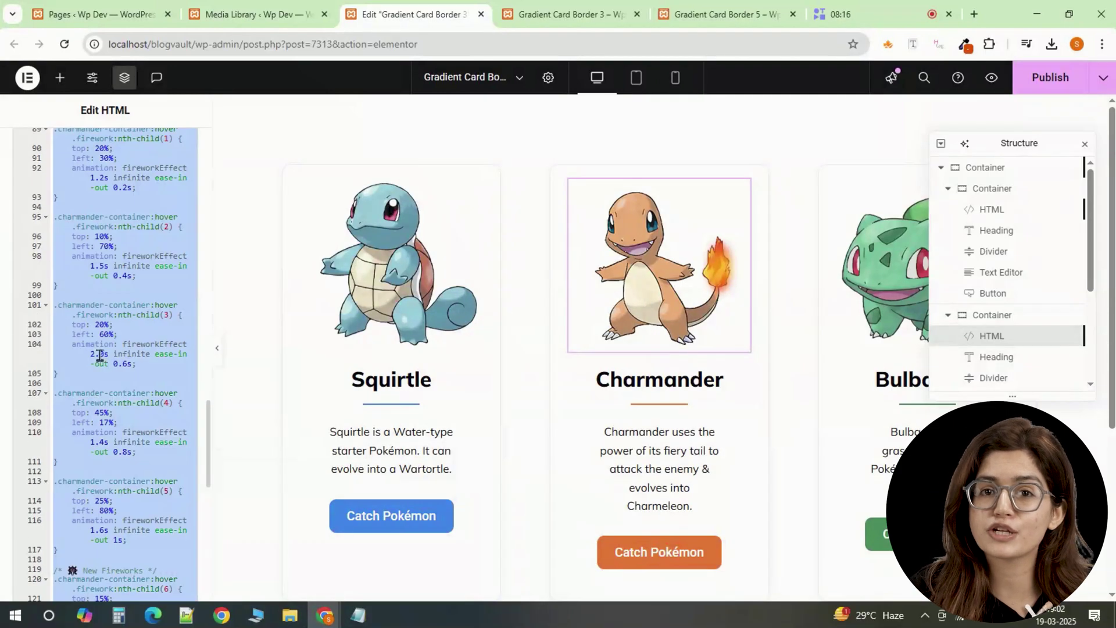
click(100, 355)
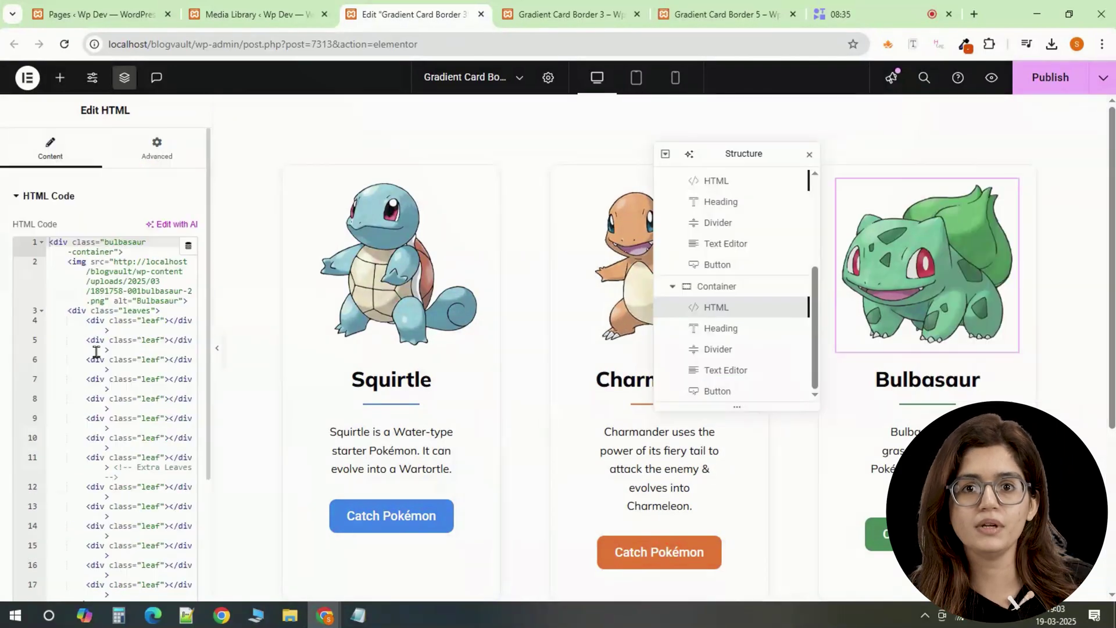
Step: In Bulbasaur's custom CSS, change the first falling leaf's left offset to 13%
scroll(129, 417, down, 1)
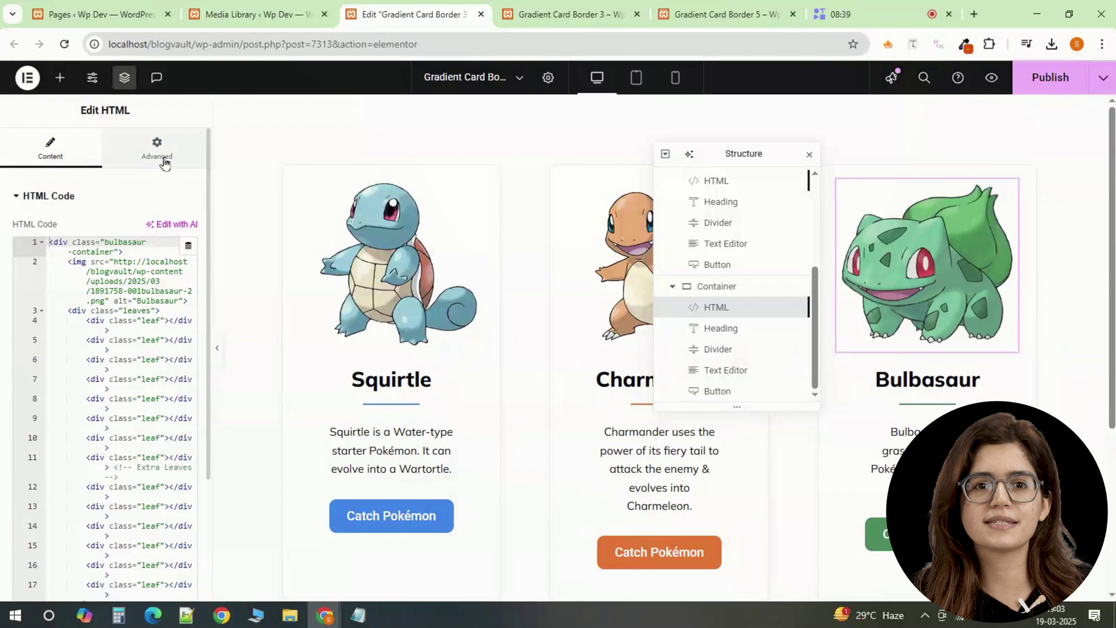
click(157, 152)
scroll(156, 398, down, 2)
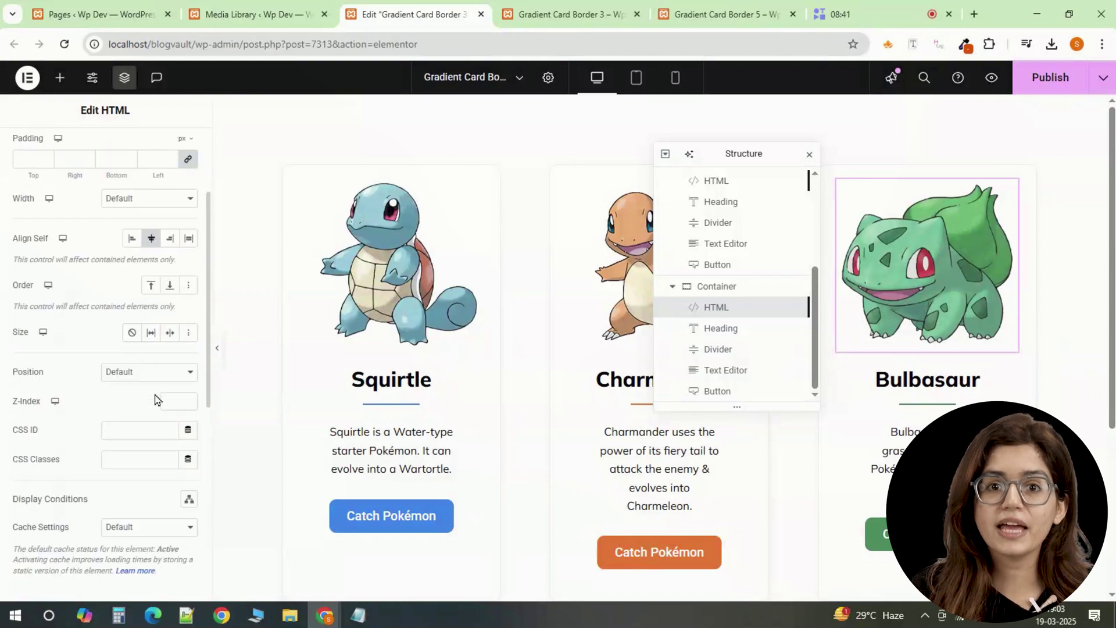
scroll(62, 494, down, 5)
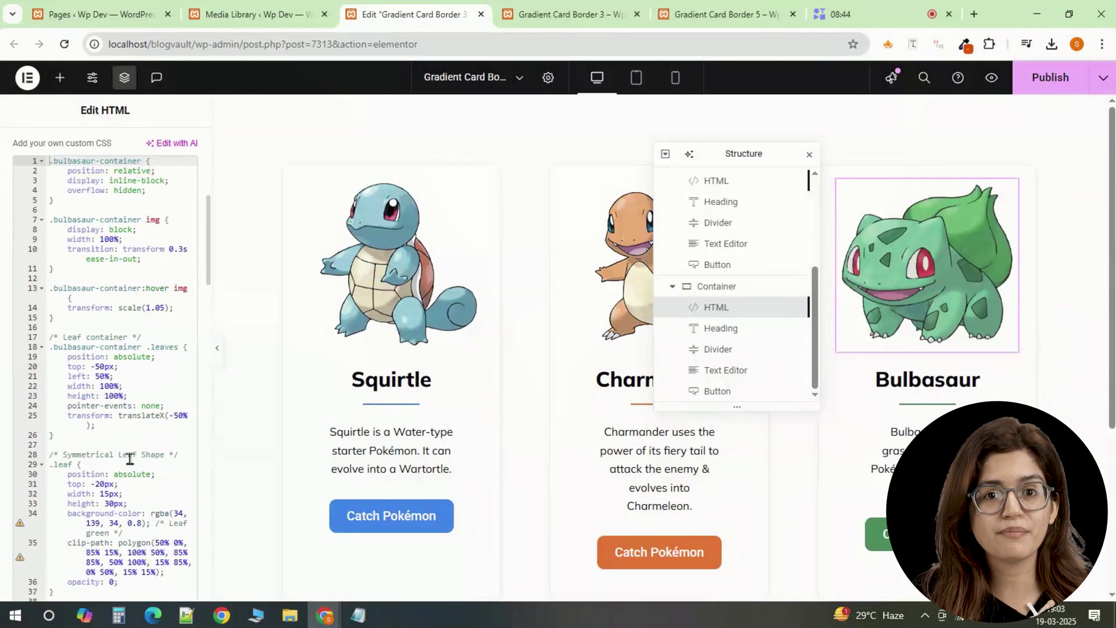
scroll(130, 458, down, 15)
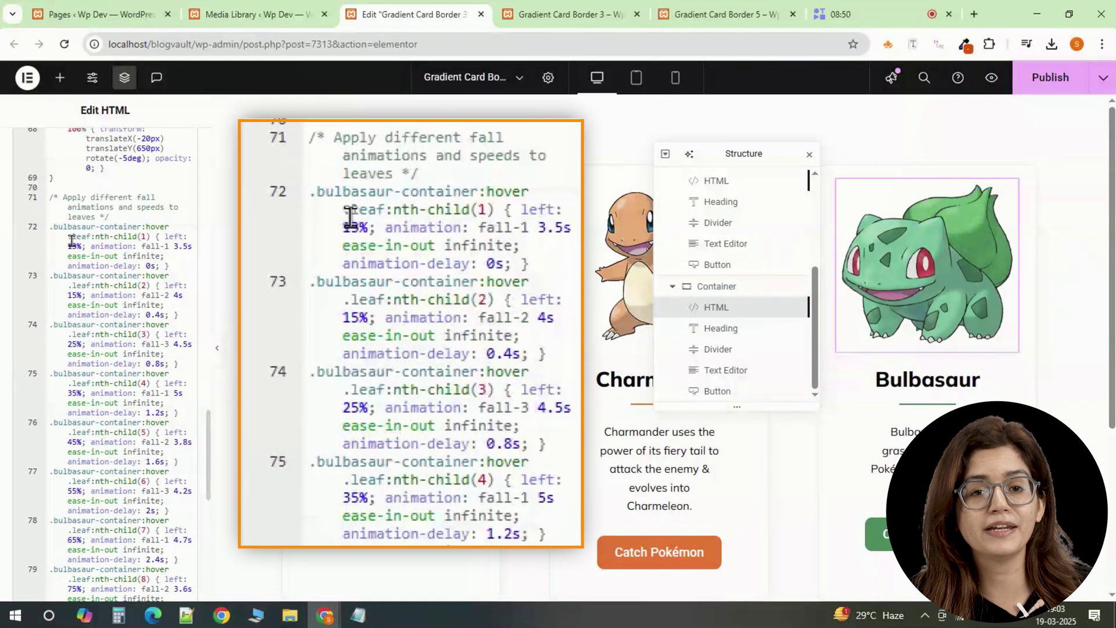
key(BackSpace)
text(3)
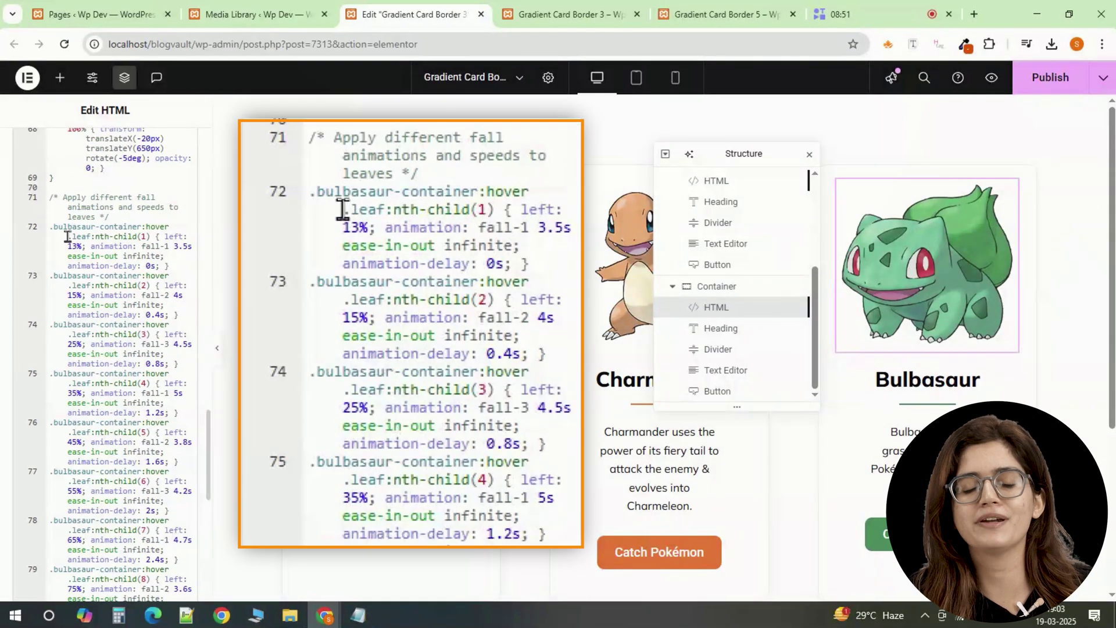